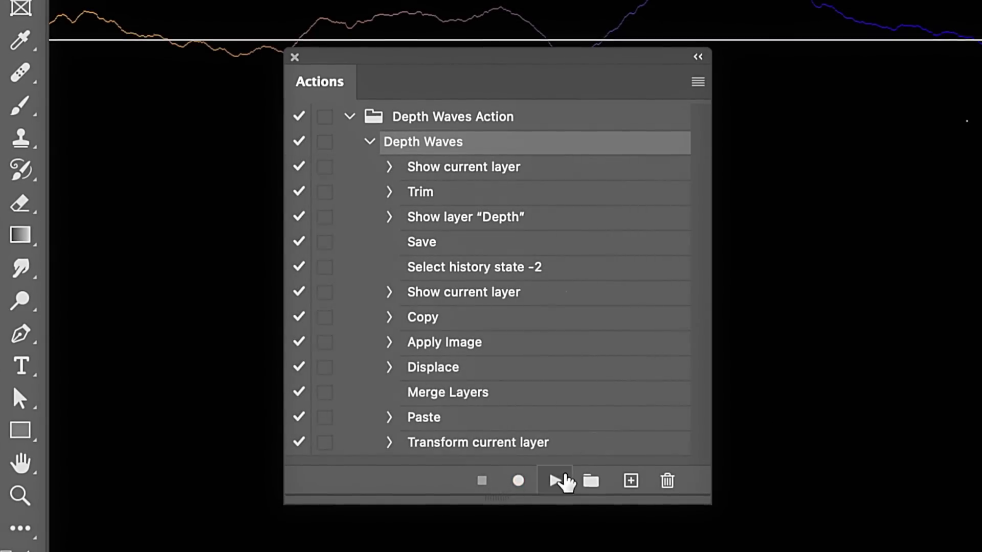
- Run the Depth Waves action on the current document
left_click(563, 480)
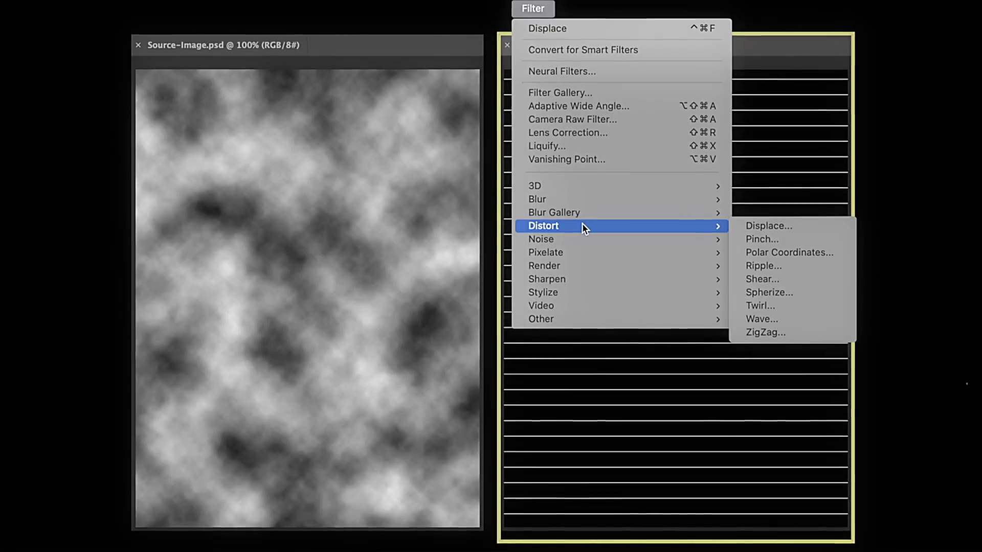
- Displace the stripes with horizontal 0 and vertical 100, using Source-Image.psd as the map
left_click(771, 226)
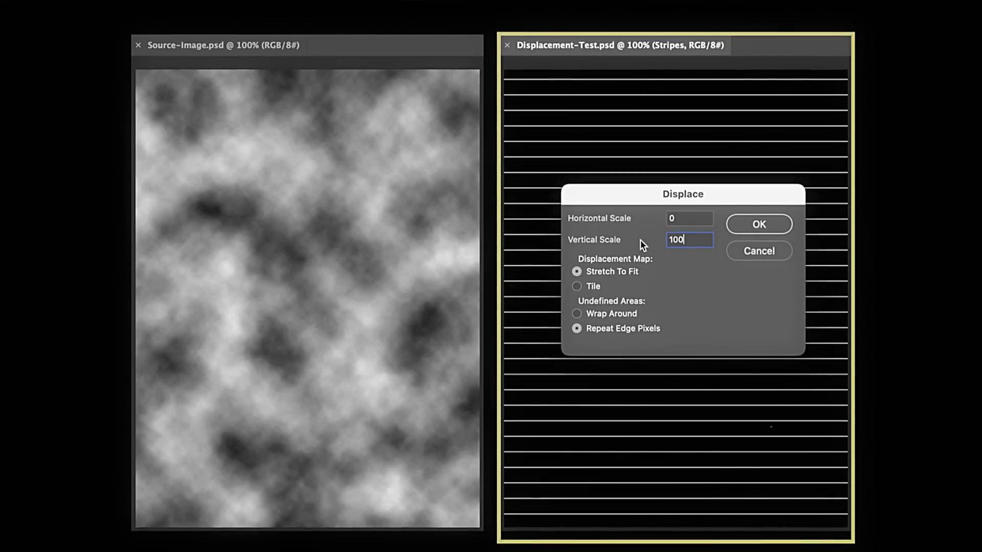
left_click(744, 224)
left_click(544, 283)
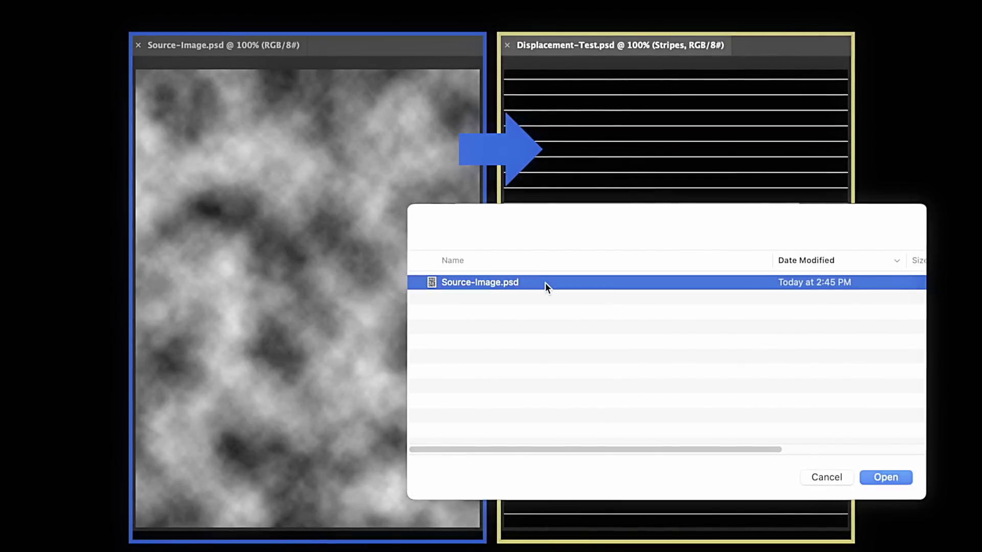
left_click(886, 478)
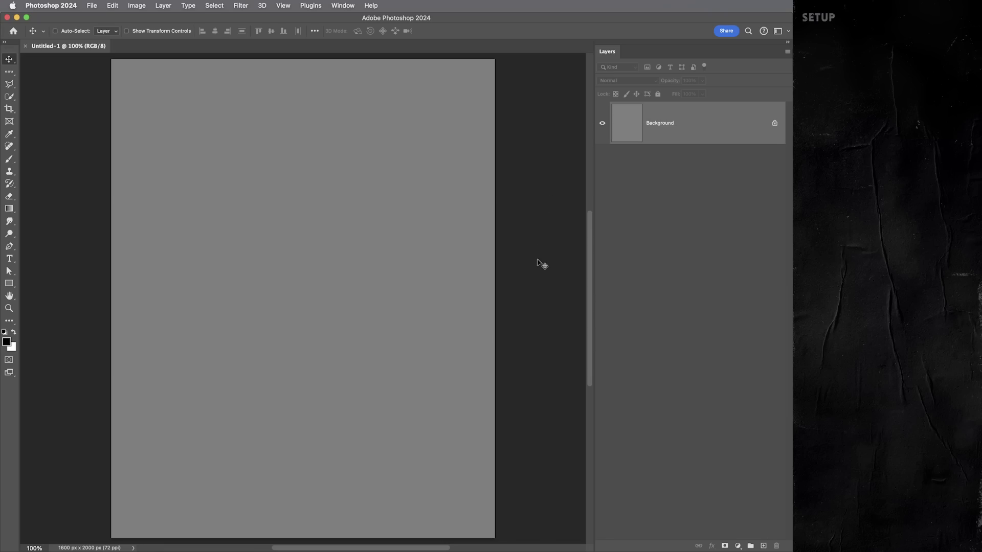
- Unlock the Background, rename it Depth, and fill it with rendered clouds
key("super+alt+i")
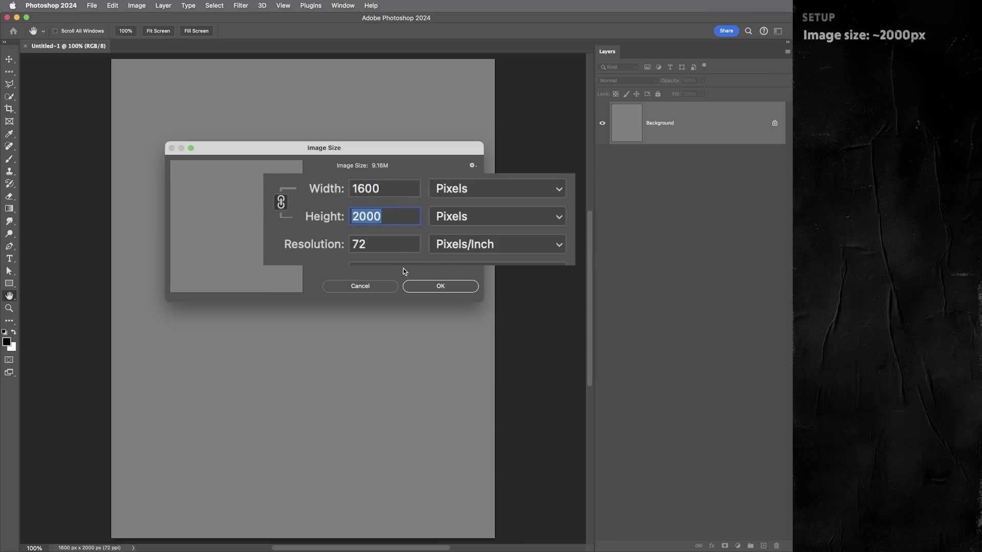
left_click(362, 287)
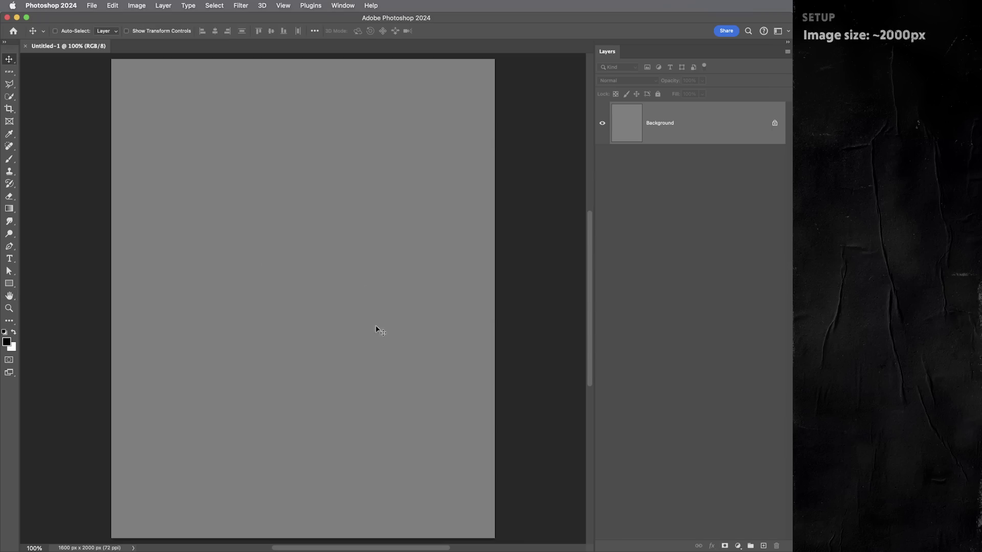
left_click(775, 124)
type("Depth")
key("Return")
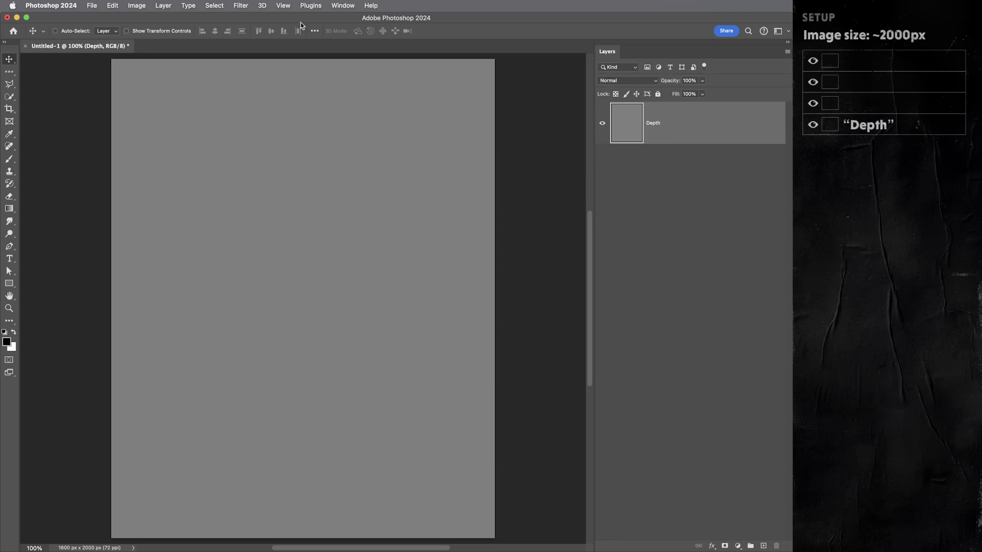
left_click(239, 5)
mouse_move(312, 176)
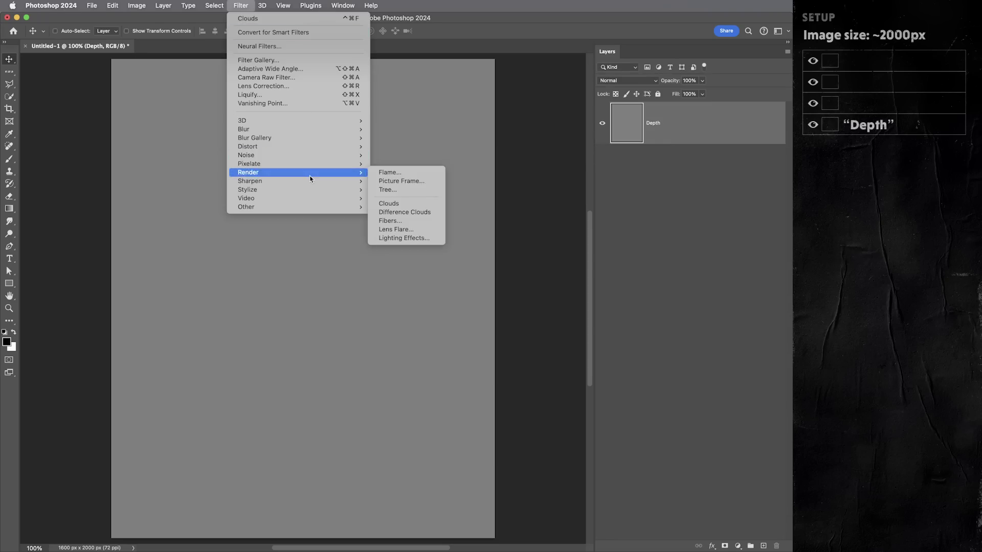
left_click(406, 202)
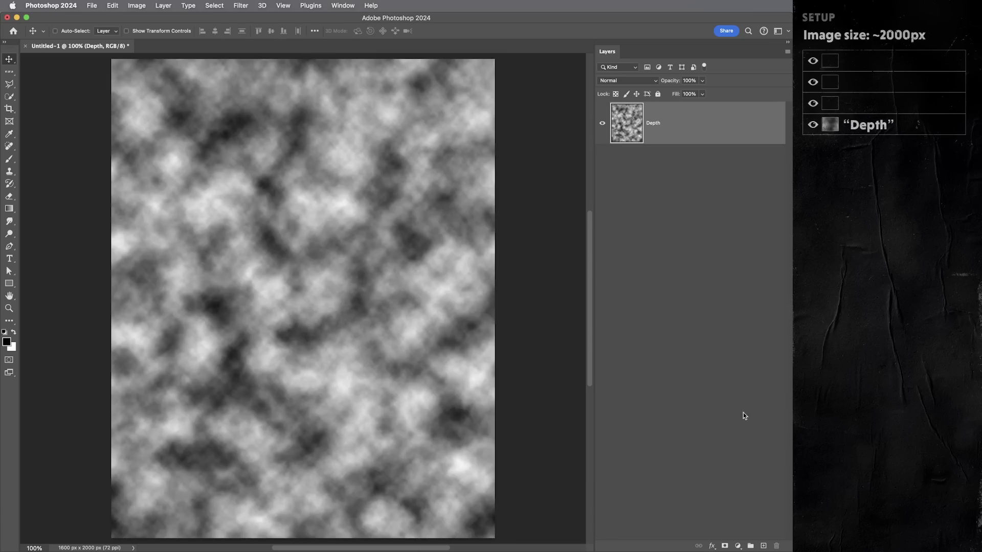
- Add a layer named Color, fill it white, and draw an orange-to-blue horizontal gradient
left_click(764, 546)
double_click(651, 123)
type("Color")
key("Return")
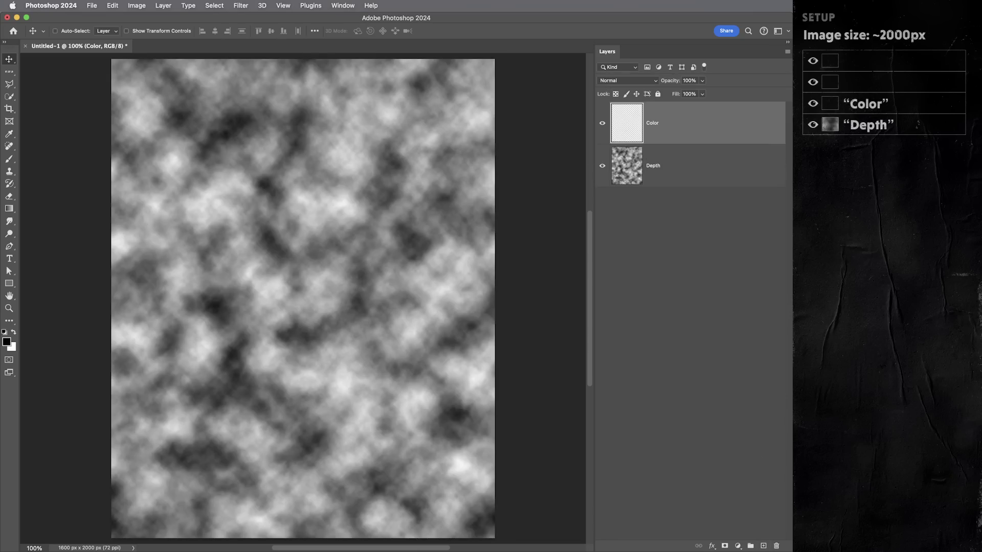
key("super+BackSpace")
key("g")
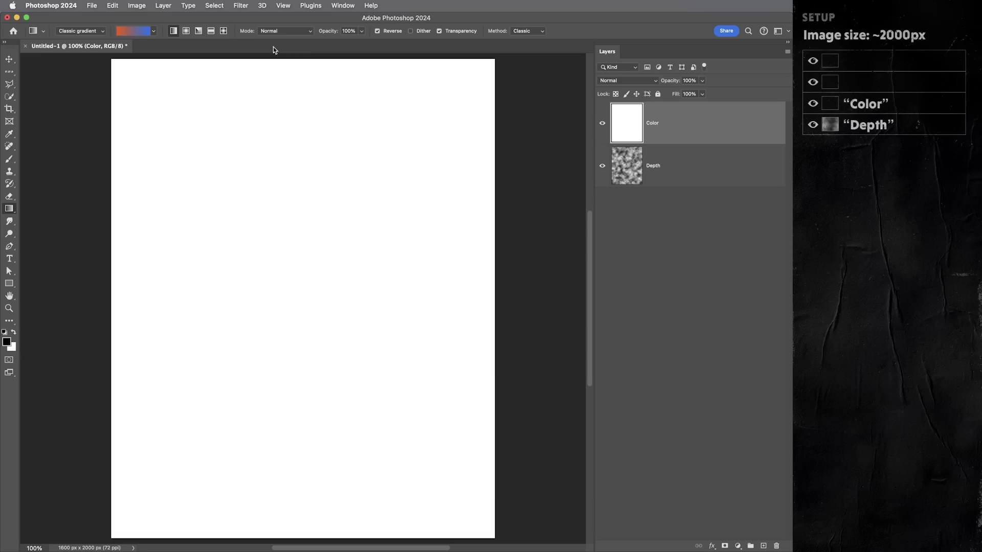
left_click_drag(213, 229, 458, 225)
key("v")
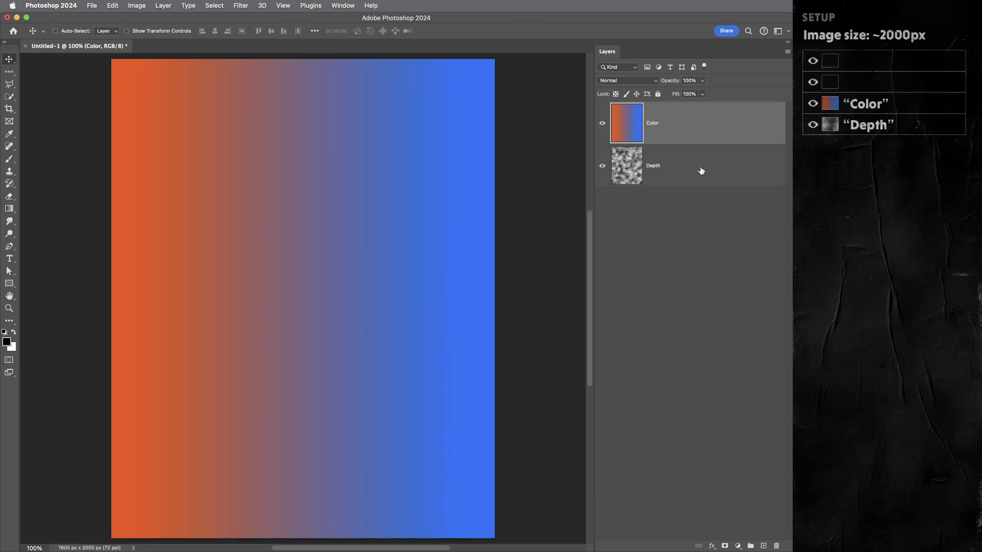
- Add a black-filled Layer 1 and a Layer 2 holding a one-pixel white row near the top
left_click(764, 546)
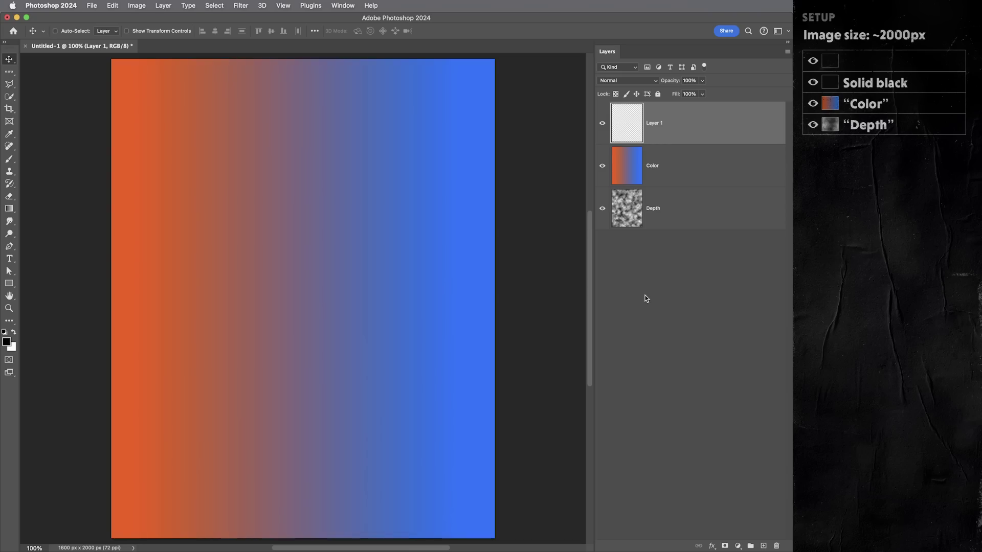
key("alt+BackSpace")
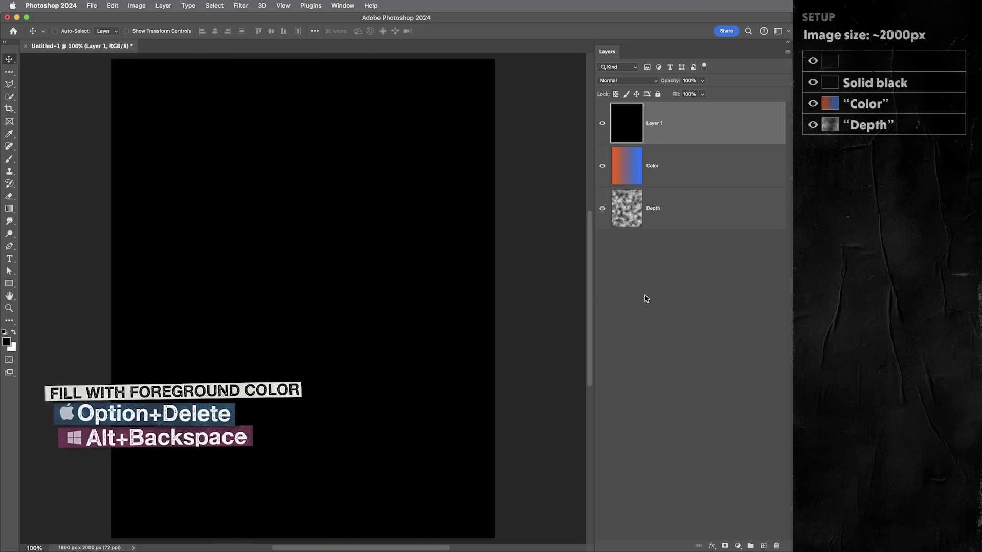
key("alt+shift+super+n")
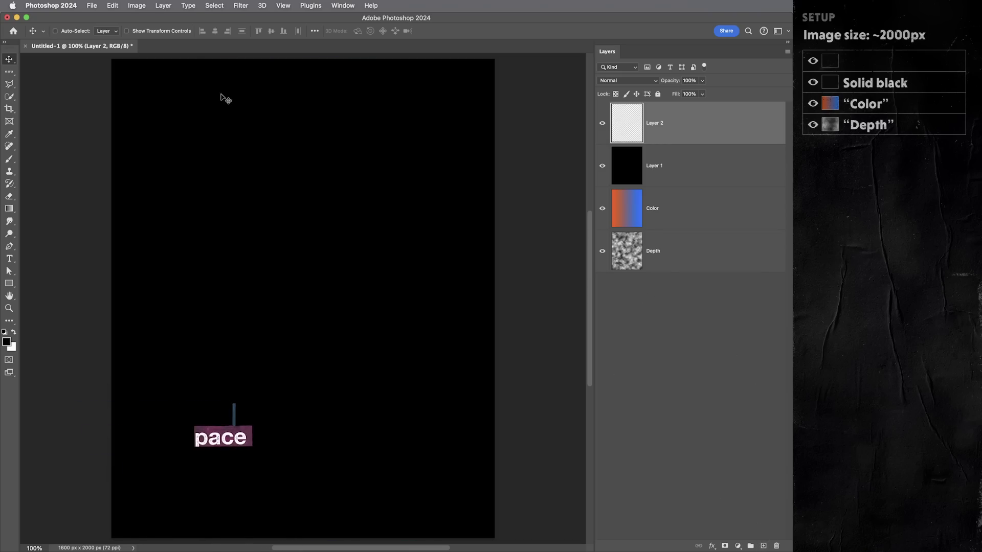
left_click(10, 72)
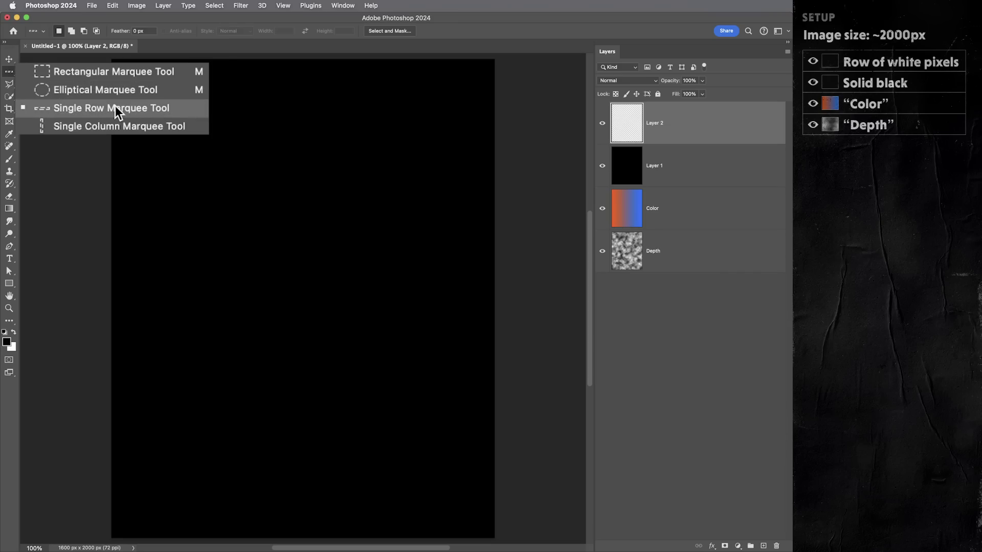
left_click(122, 108)
left_click_drag(258, 149, 256, 94)
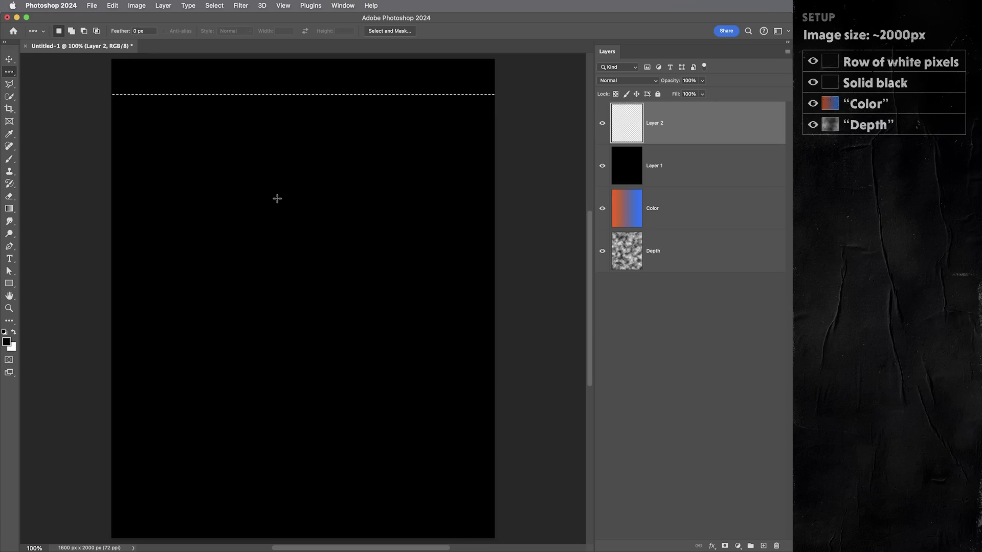
key("super+BackSpace")
key("super+d")
- Save the document as WaveTemplate.psd
key("v")
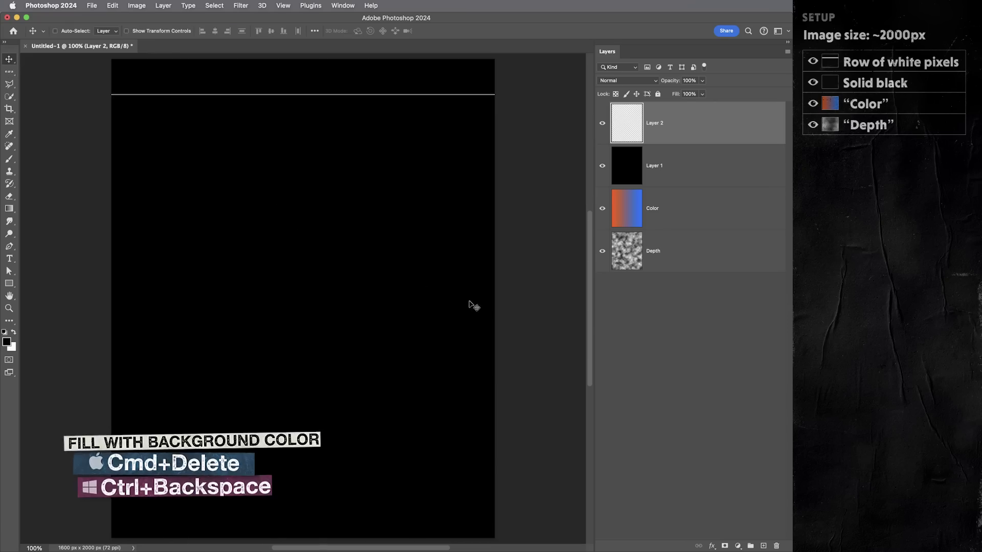
key("super+shift+s")
type("WaveTem")
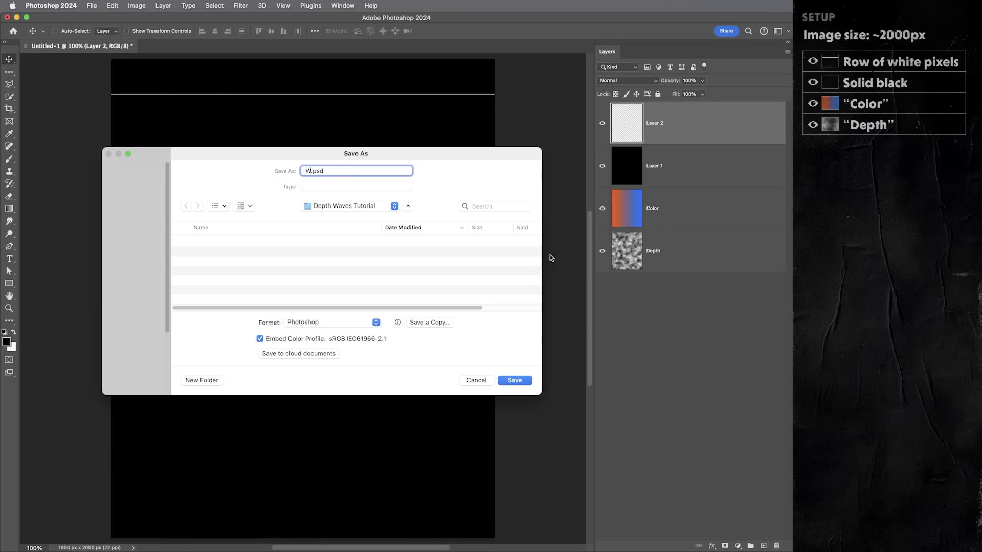
type("plate")
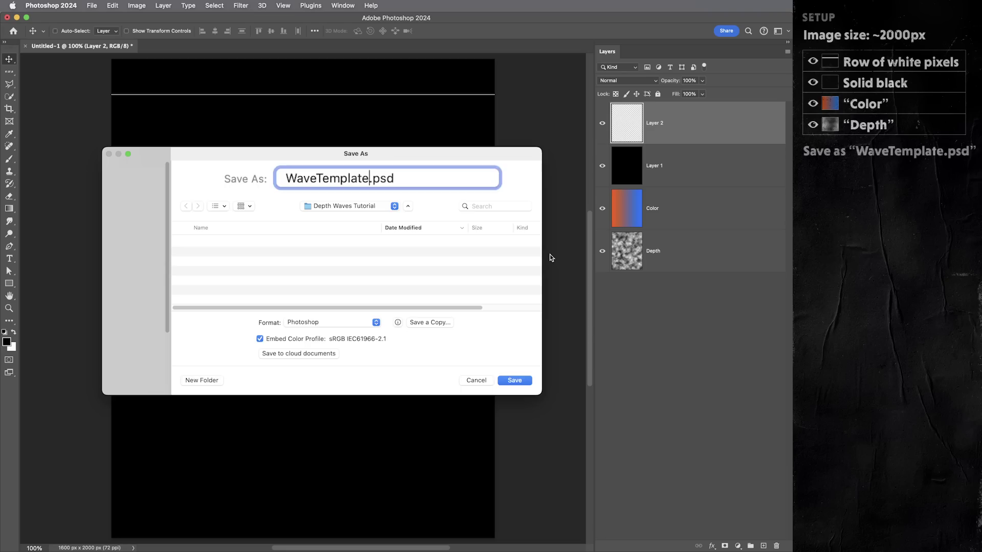
key("Return")
key("Return")
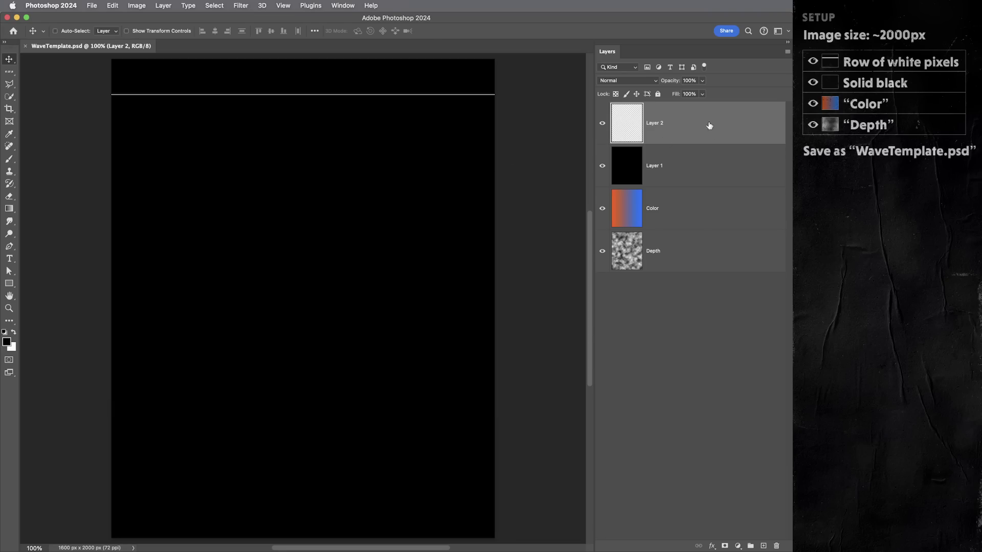
- Create a Depth Waves action in the Tutorial set and start recording
left_click(343, 6)
left_click(349, 73)
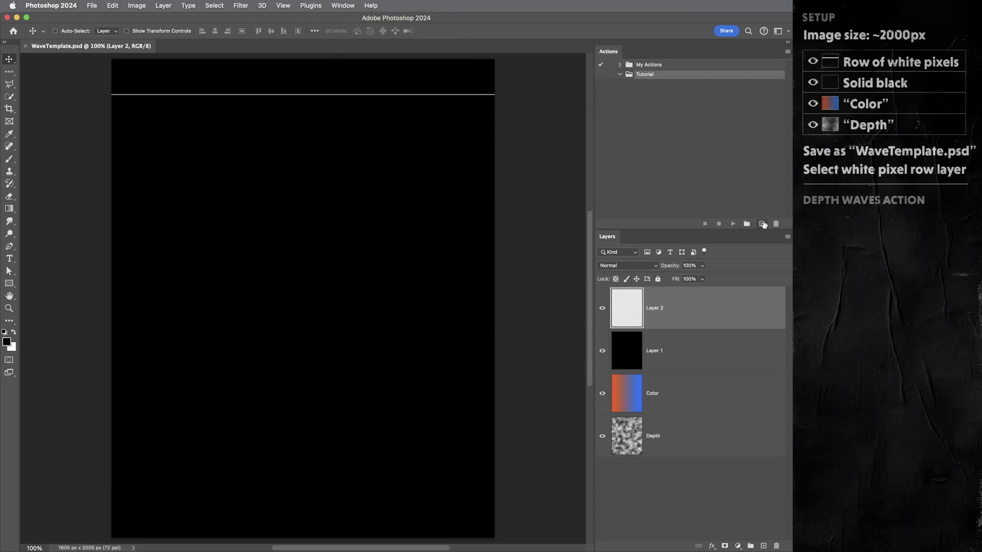
left_click(763, 224)
type("Depth Waves")
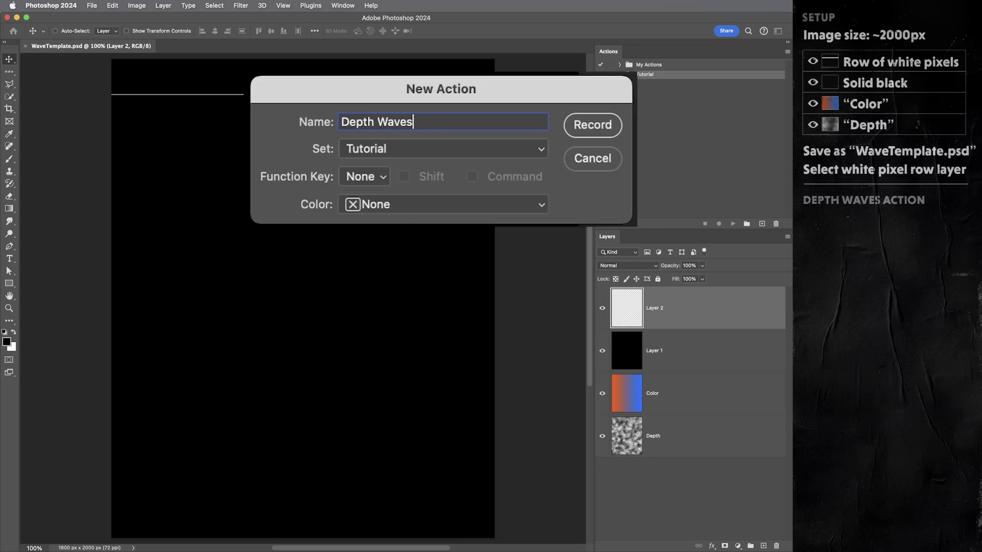
left_click(578, 124)
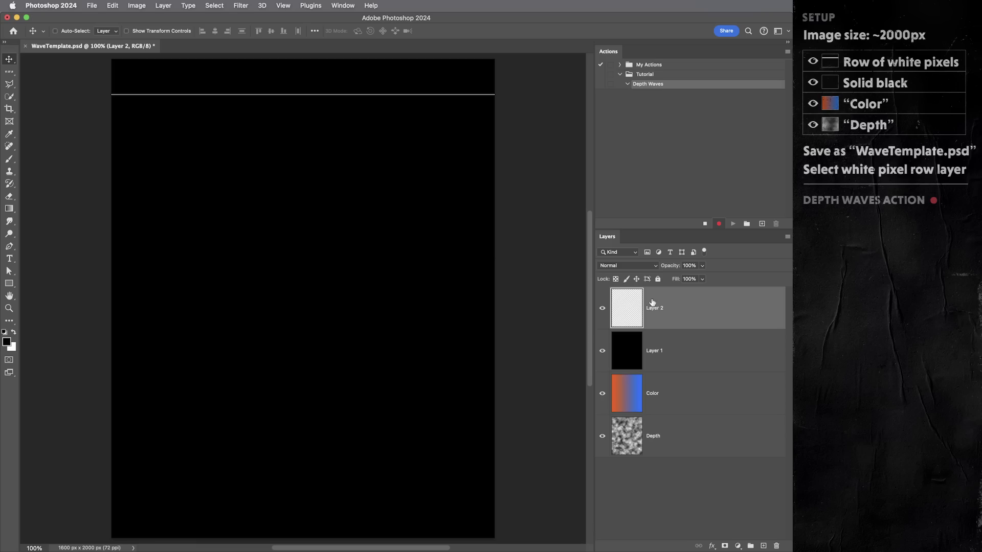
- Record soloing Layer 2, trimming transparent pixels to the 1-px row, soloing Depth, and saving
left_click(603, 309, "alt")
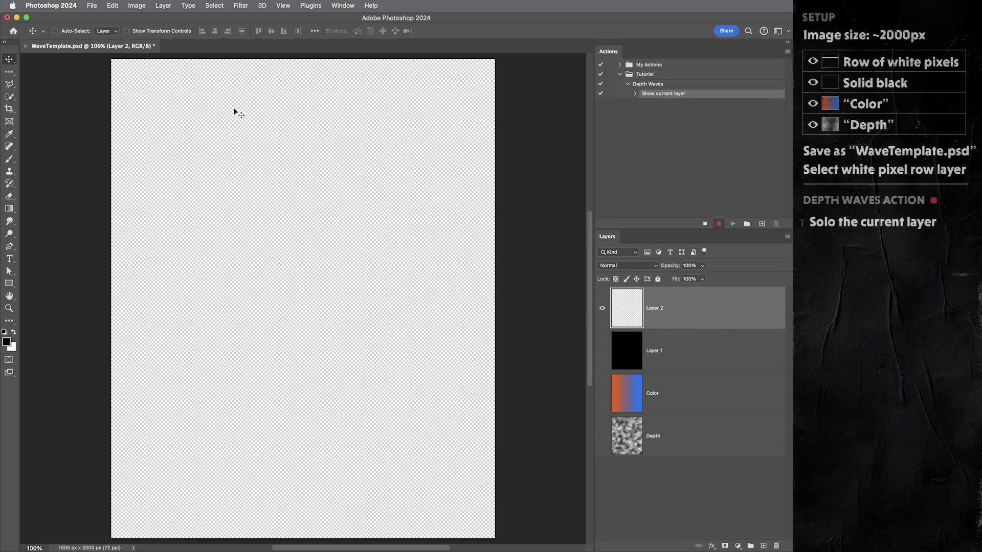
left_click(137, 5)
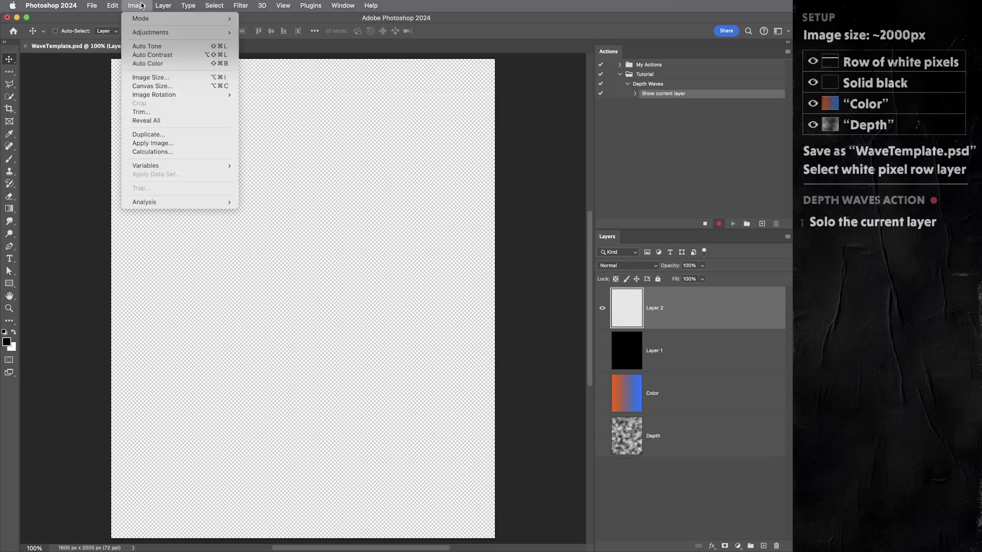
left_click(119, 95)
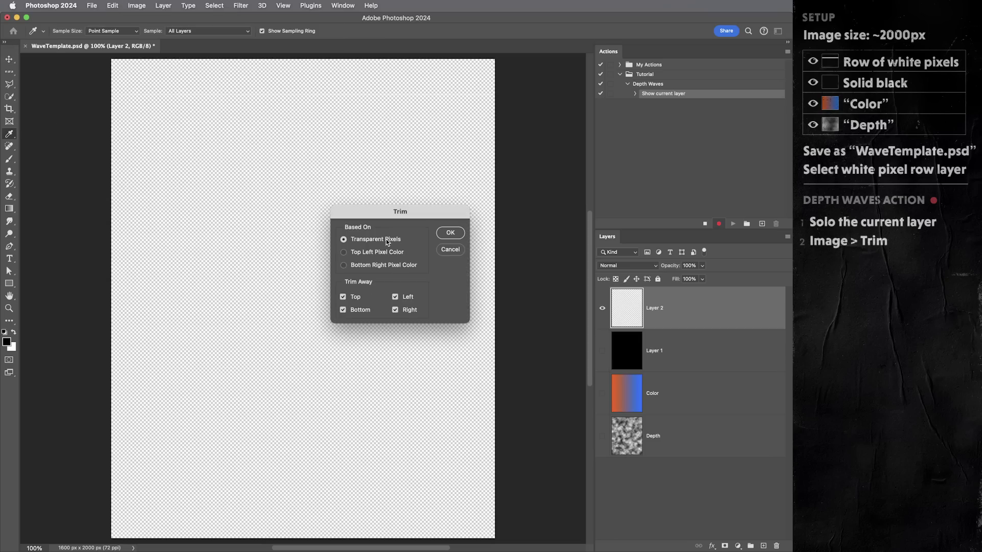
left_click(450, 233)
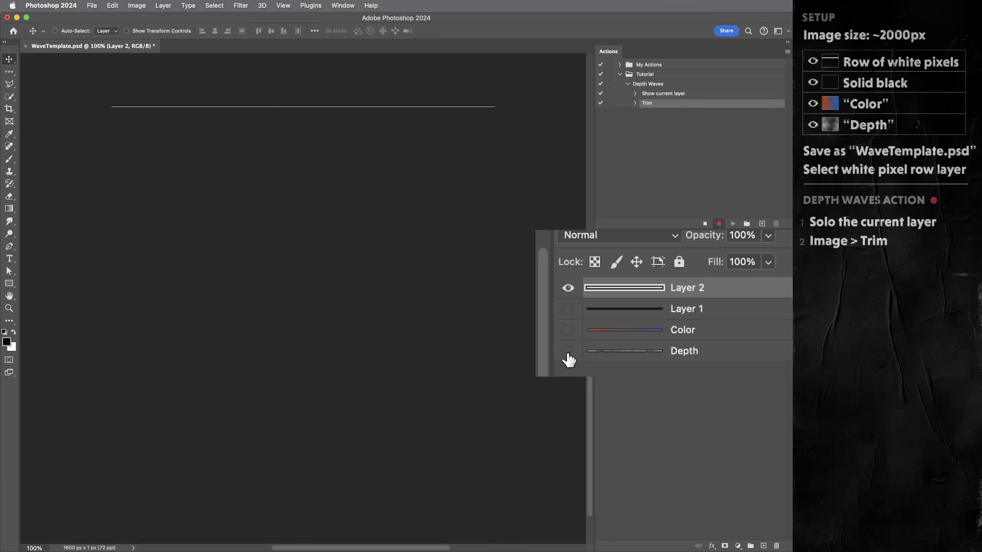
left_click(568, 352, "alt")
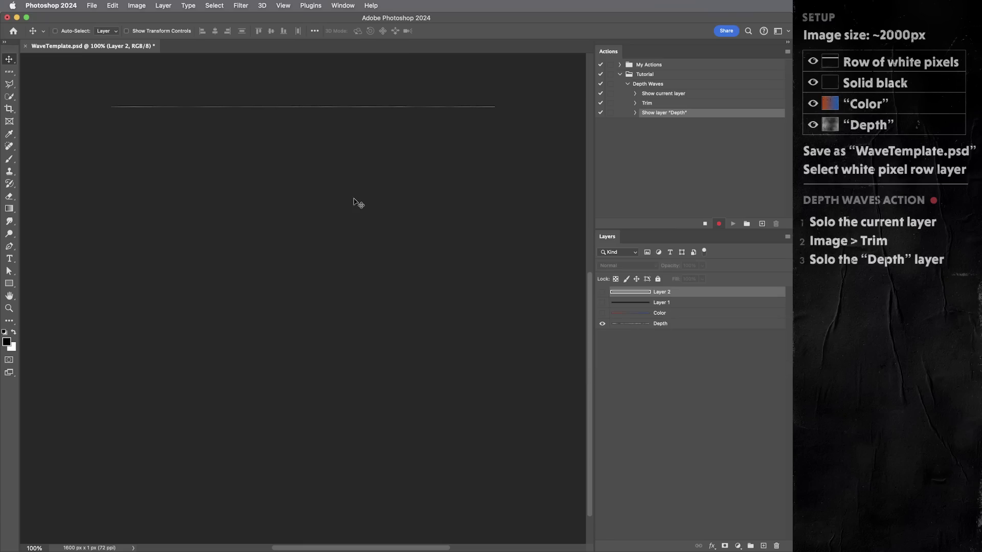
key("super+s")
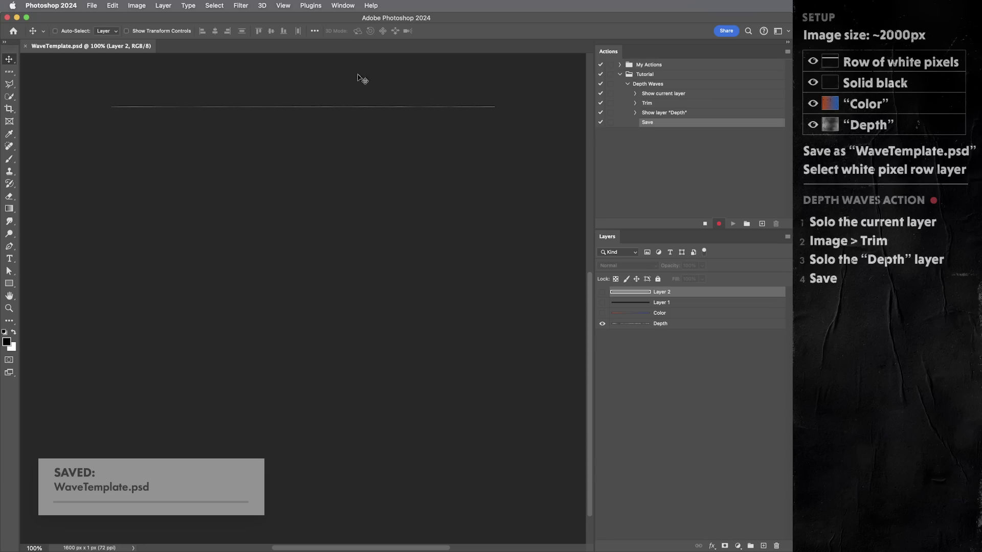
- Revert to the untrimmed 1600 × 2000 px state, two steps back in History
left_click(343, 6)
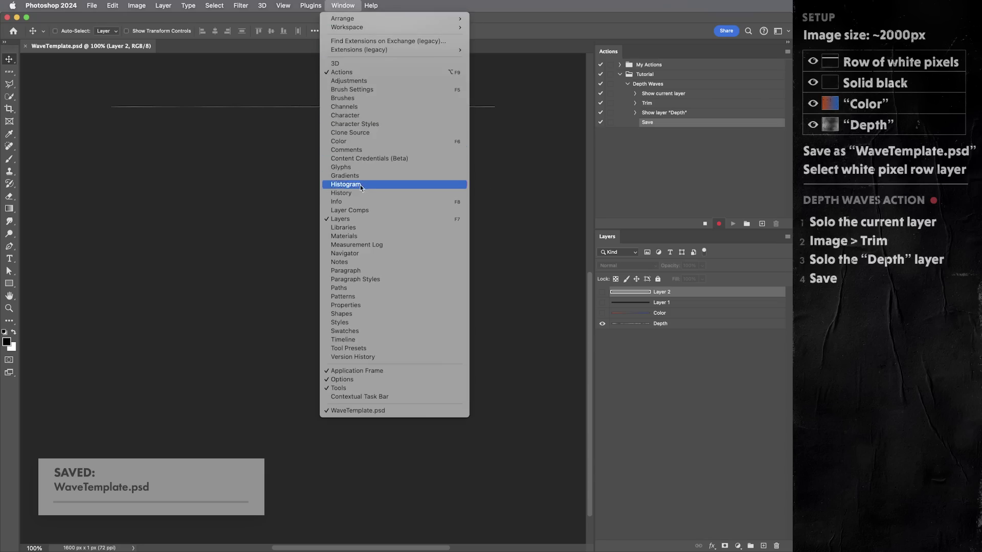
left_click(338, 195)
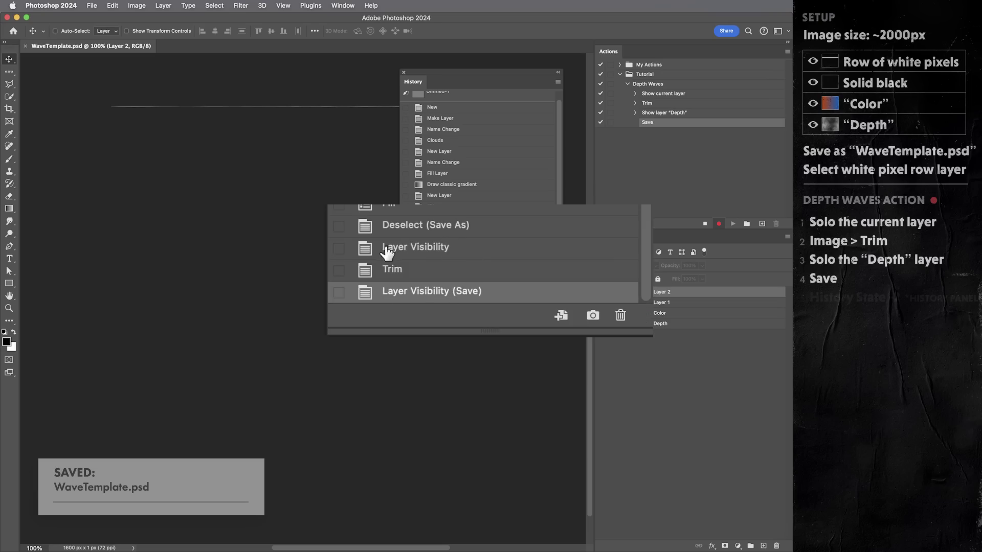
left_click(441, 254)
left_click(403, 73)
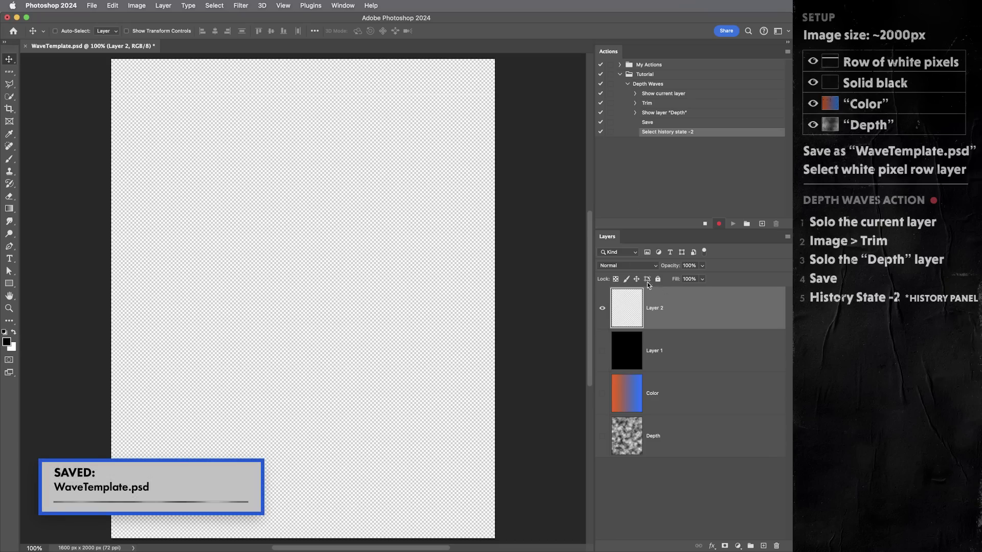
- Show all layers again and copy the white pixel row layer
left_click(602, 309, "alt")
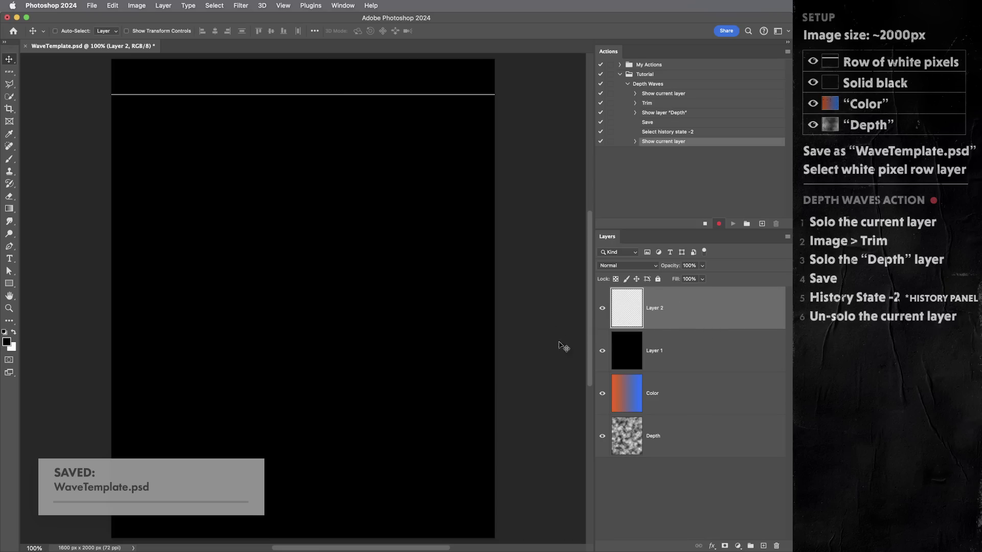
key("super")
key("super+c")
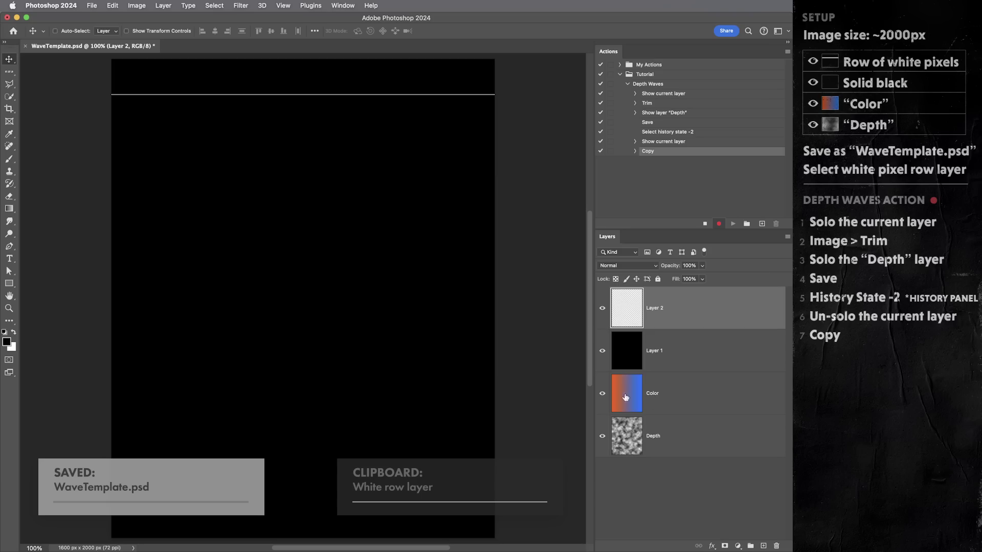
left_click(137, 6)
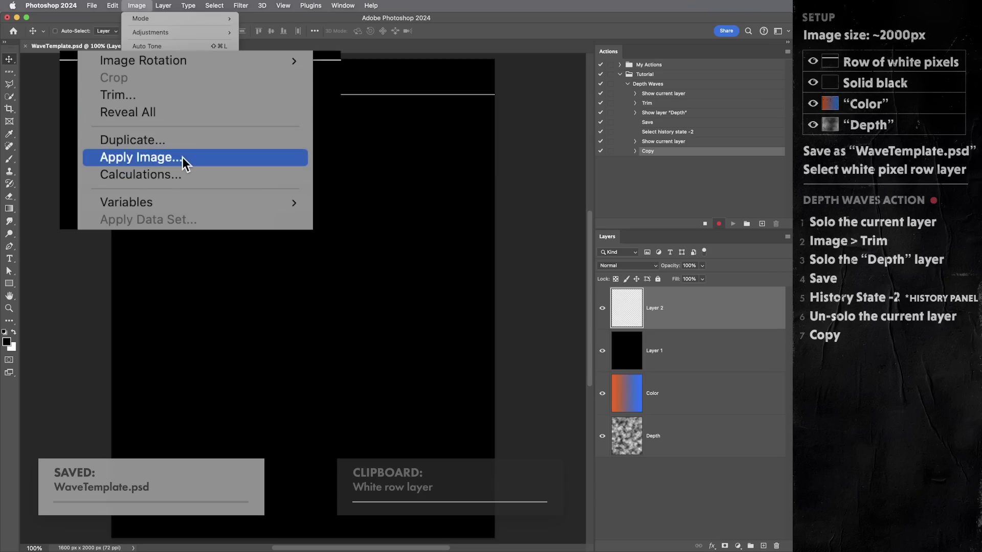
- Apply Image from the Color layer with Preserve Transparency to tint the white row
left_click(194, 199)
left_click(579, 222)
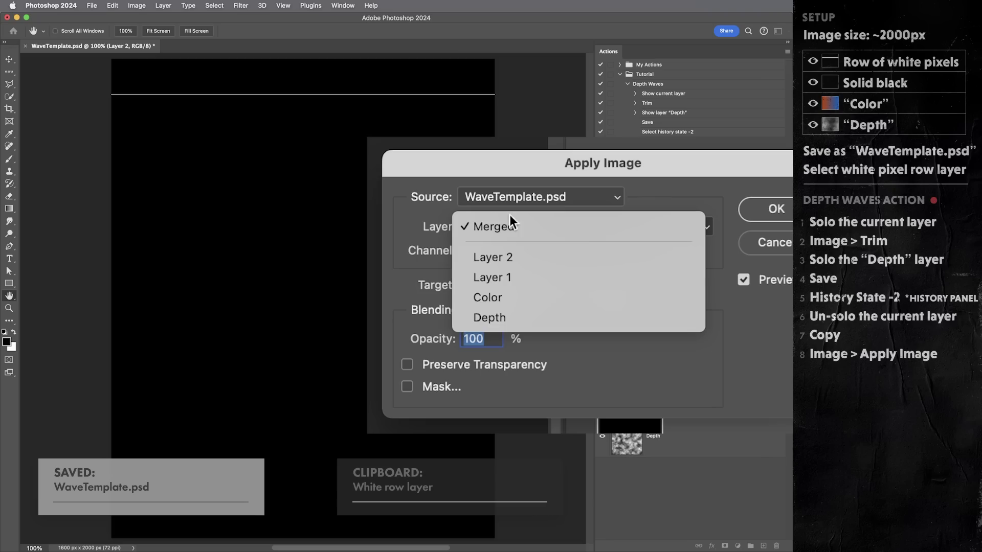
left_click(489, 302)
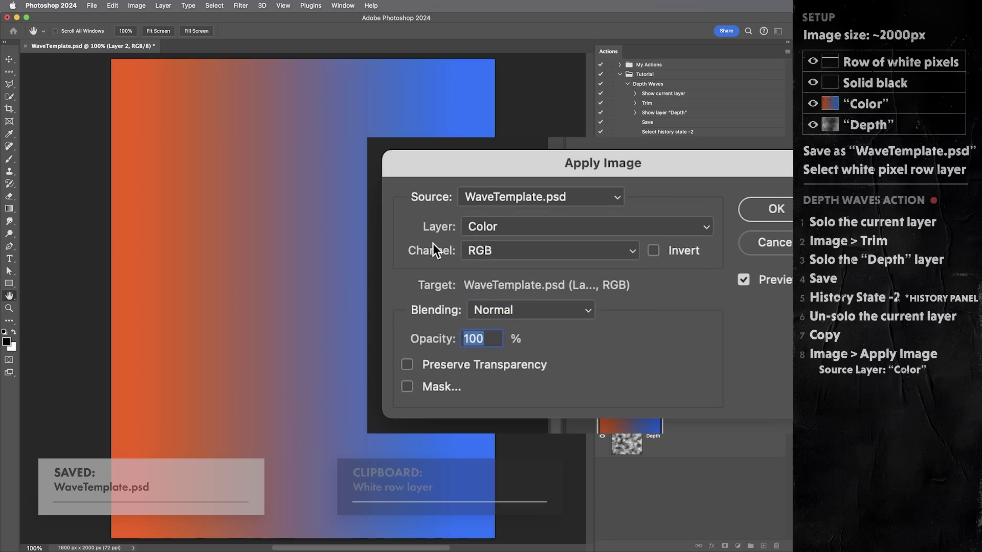
left_click(407, 365)
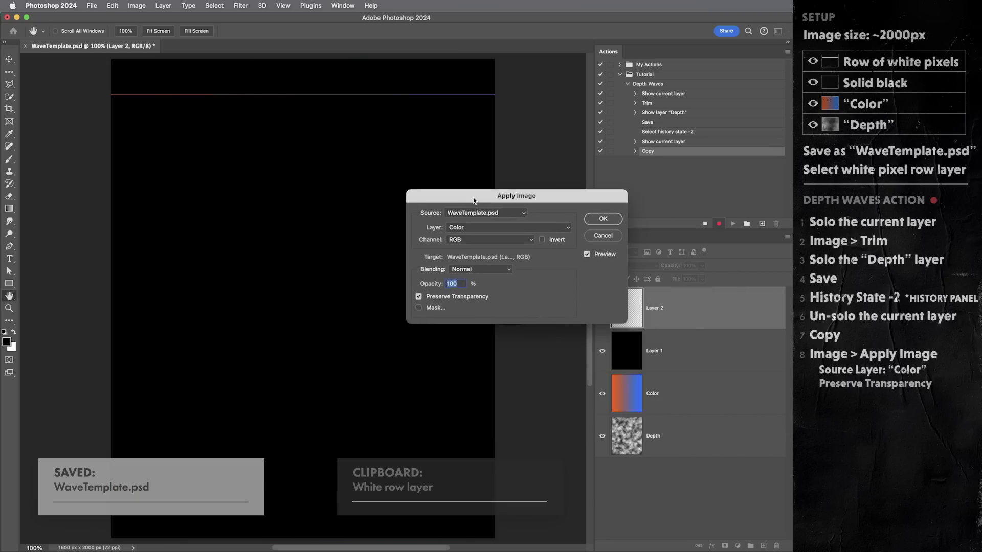
left_click(598, 220)
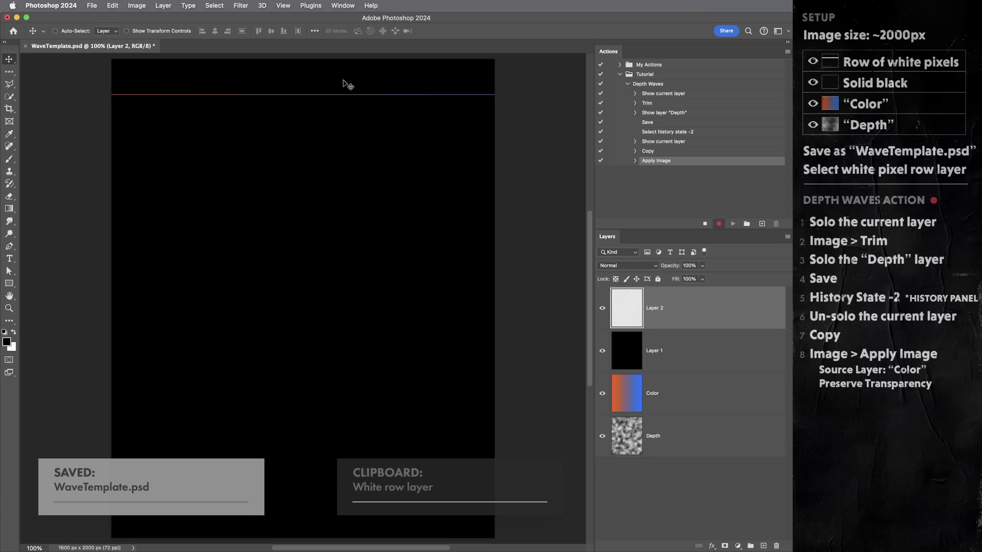
left_click(241, 5)
- Displace the row with horizontal 0, vertical 100, Stretch To Fit, and WaveTemplate.psd as map
mouse_move(270, 147)
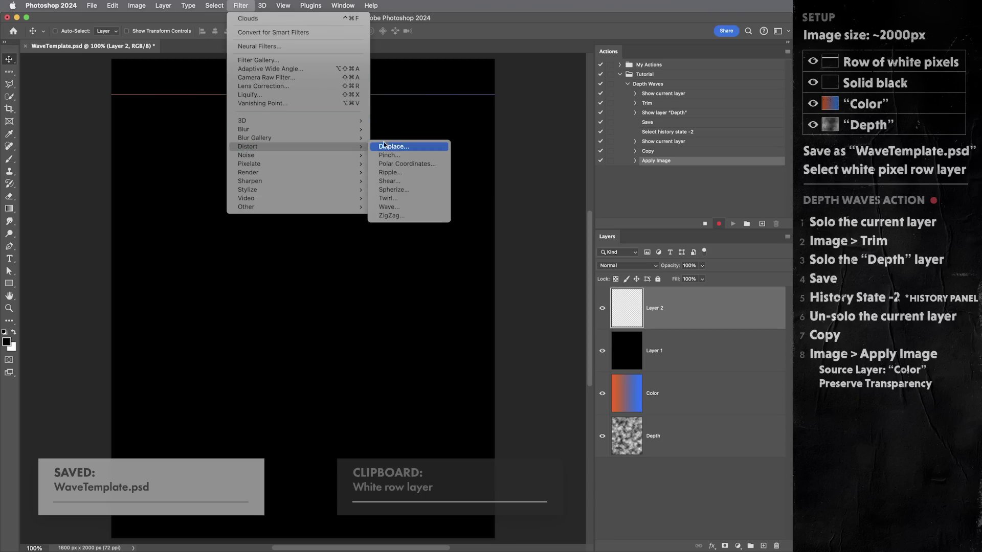
left_click(399, 148)
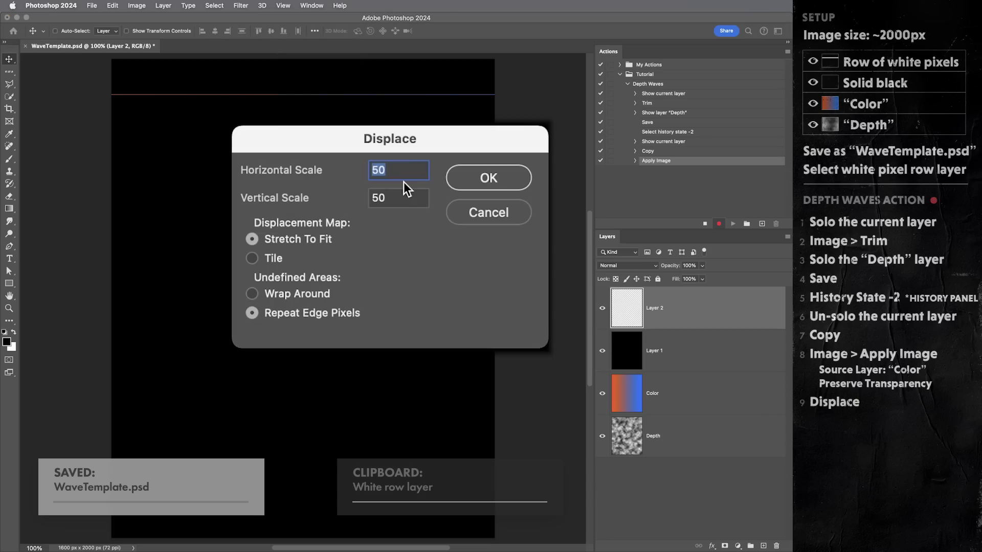
type("0")
left_click(406, 201)
key("BackSpace")
key("BackSpace")
type("100")
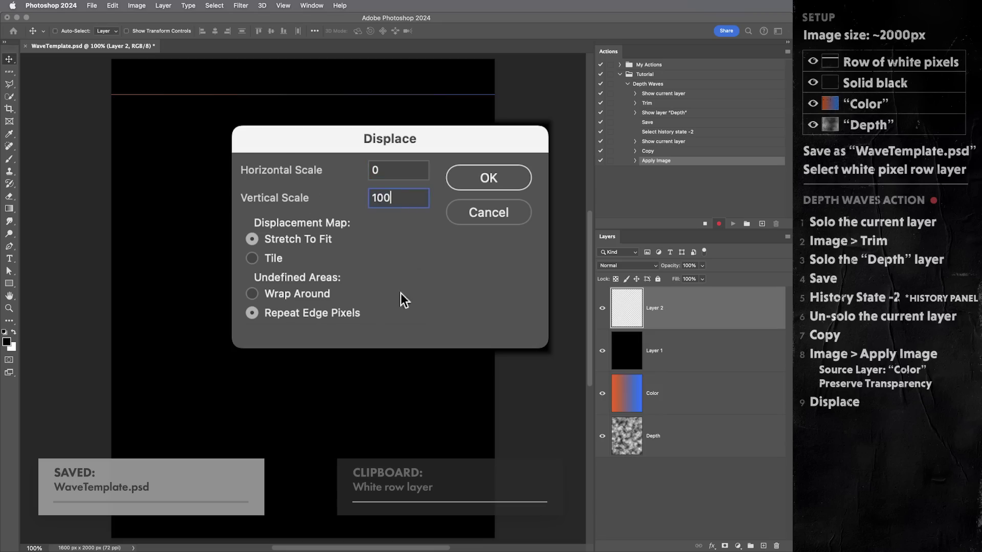
left_click(276, 243)
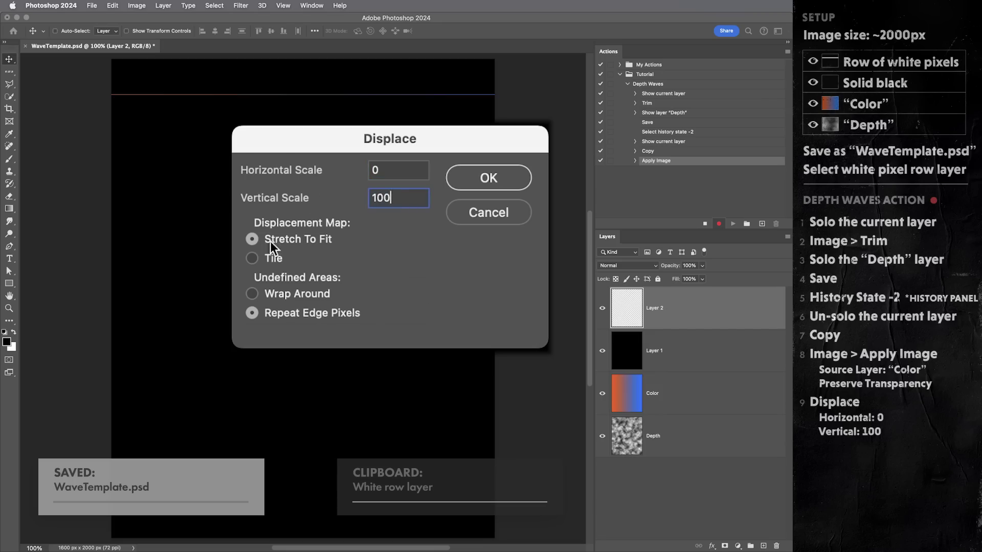
left_click(488, 178)
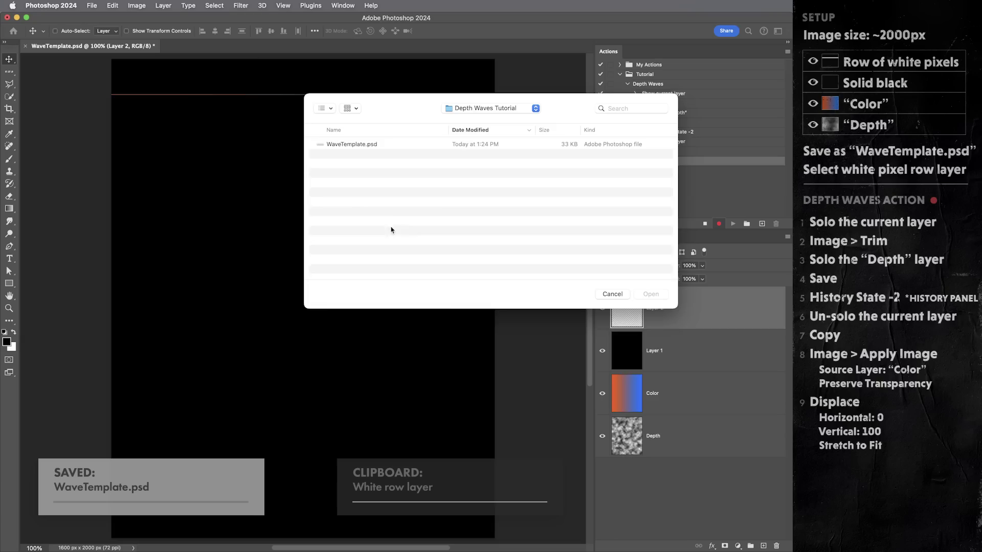
left_click_drag(408, 106, 373, 130)
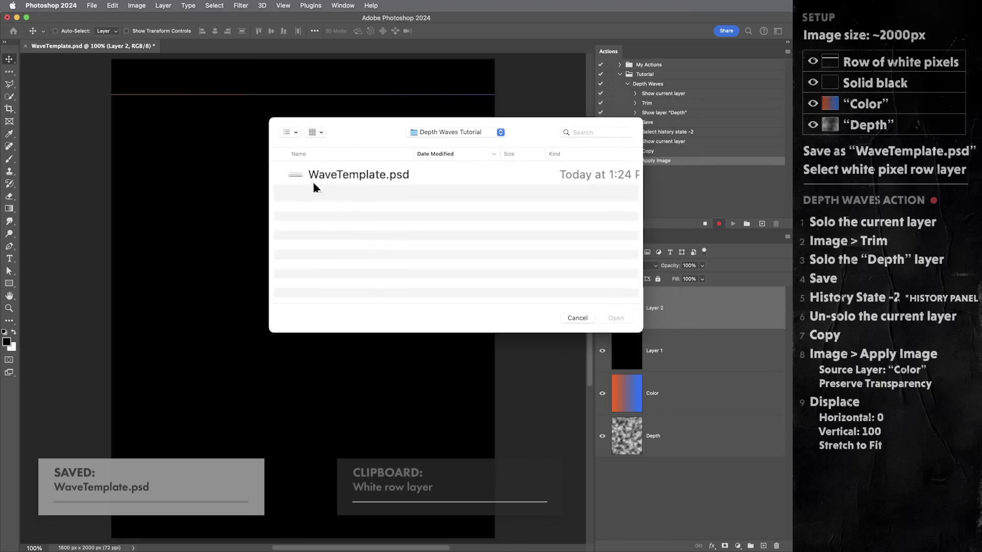
left_click(383, 174)
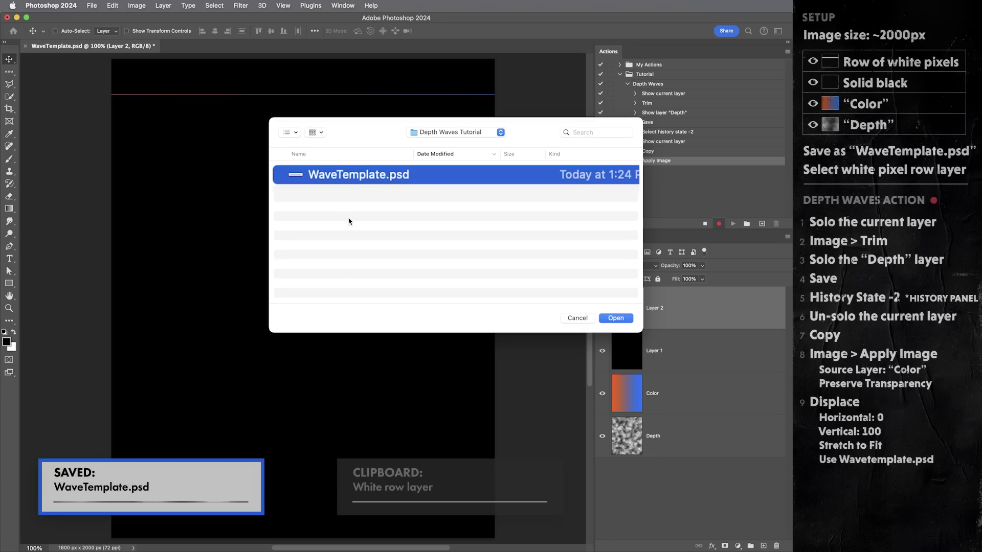
left_click(615, 318)
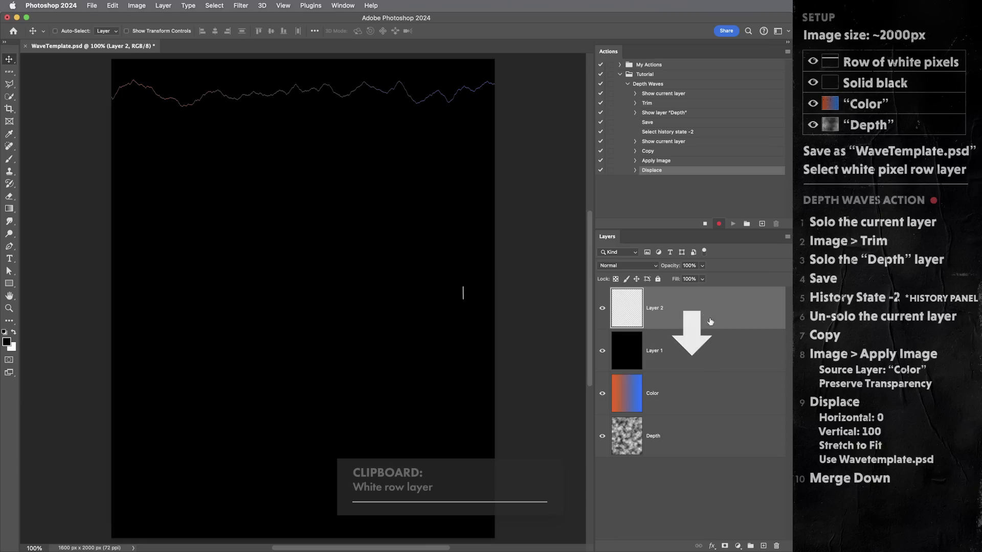
- Merge the wave down, paste the white row in place, and move it 30 px down
key("super+e")
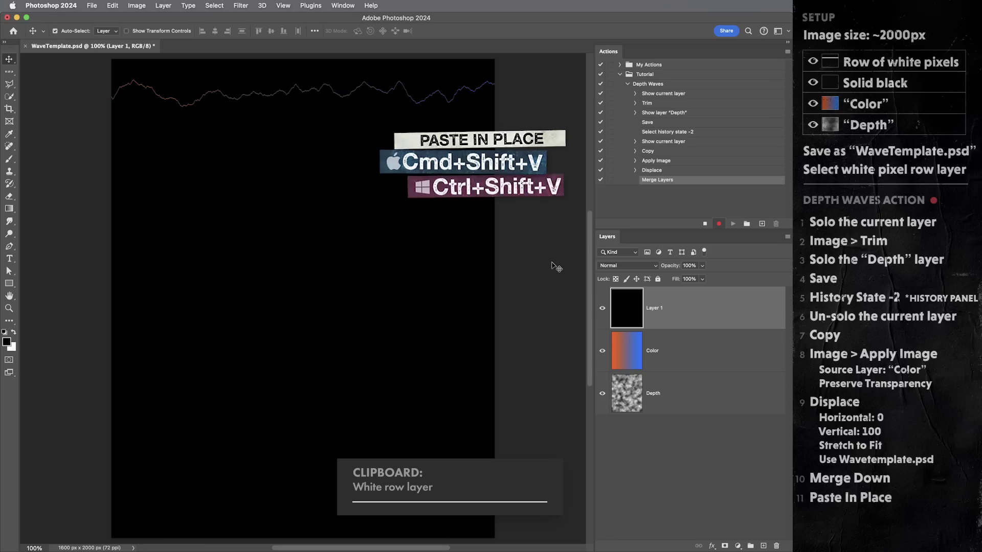
key("super+shift+v")
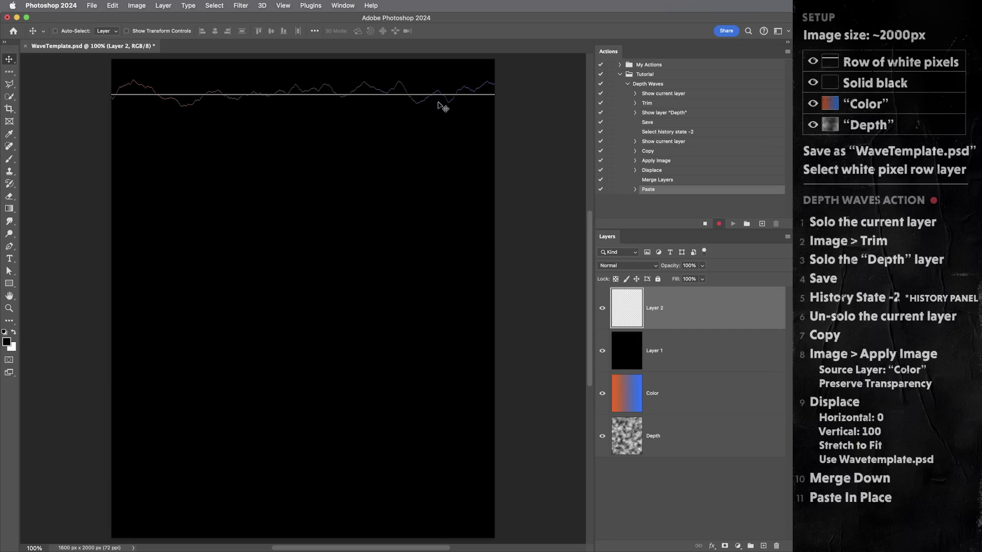
key("super+t")
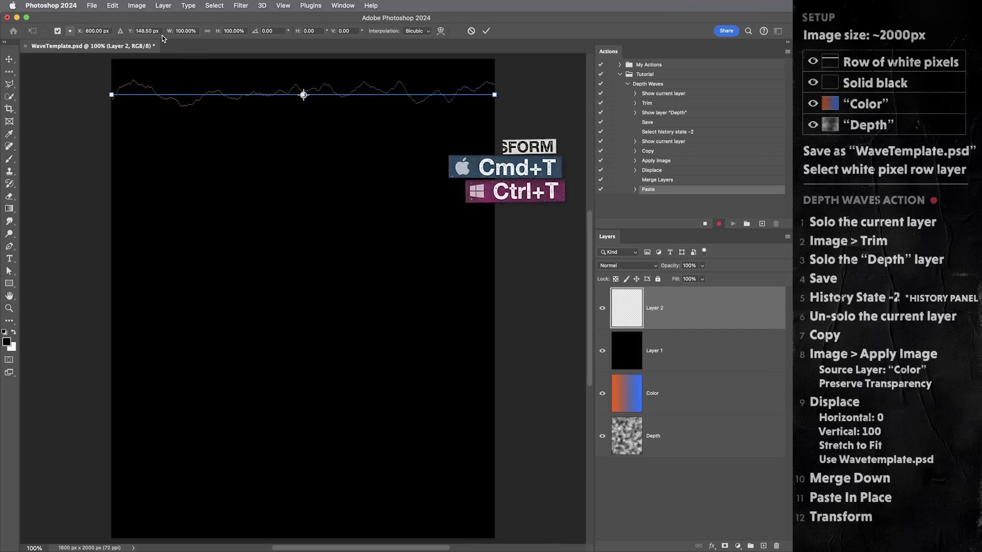
left_click_drag(159, 44, 150, 44)
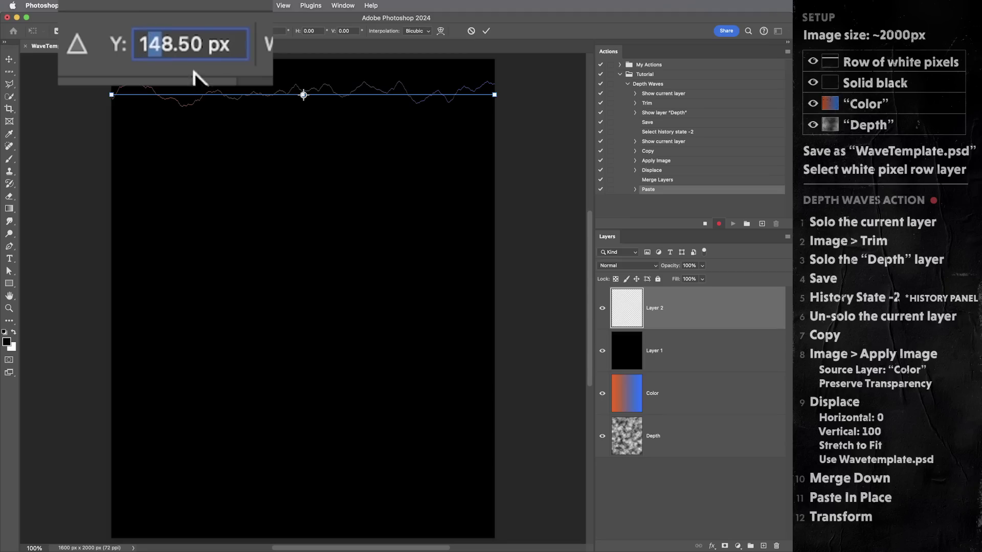
type("7")
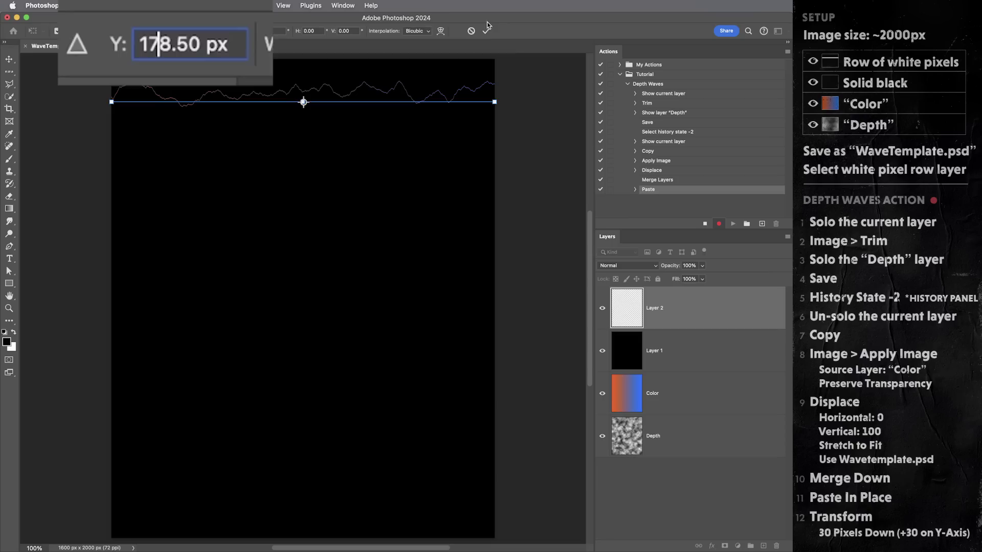
left_click(486, 30)
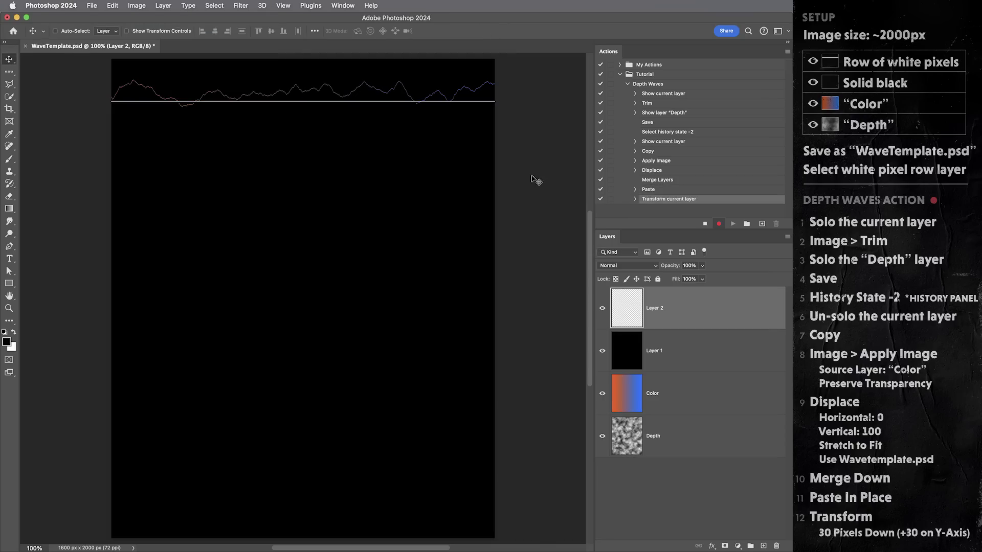
- Stop recording, select the Depth Waves action and play it several times
left_click(705, 224)
left_click(654, 86)
left_click(735, 224)
left_click(733, 224)
left_click(734, 224)
left_click(733, 224)
left_click(733, 224)
left_click(734, 224)
left_click(734, 225)
left_click(733, 224)
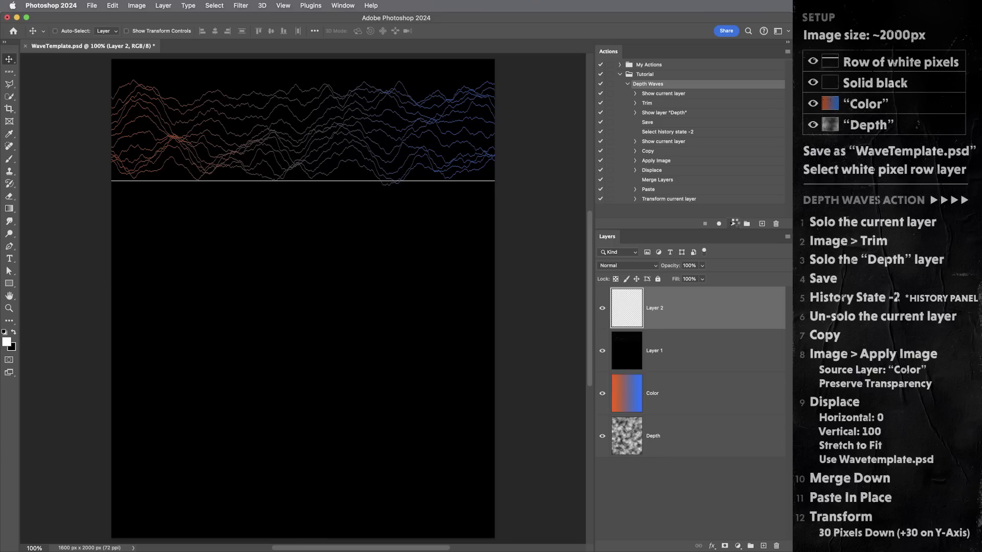
- Keep replaying Depth Waves until the wave lines reach near the bottom of the canvas
left_click(734, 224)
left_click(734, 225)
left_click(734, 226)
left_click(735, 226)
left_click(734, 225)
left_click(734, 224)
left_click(734, 224)
left_click(734, 224)
left_click(734, 225)
left_click(733, 224)
left_click(734, 224)
left_click(734, 224)
left_click(734, 224)
left_click(734, 224)
left_click(734, 224)
left_click(734, 224)
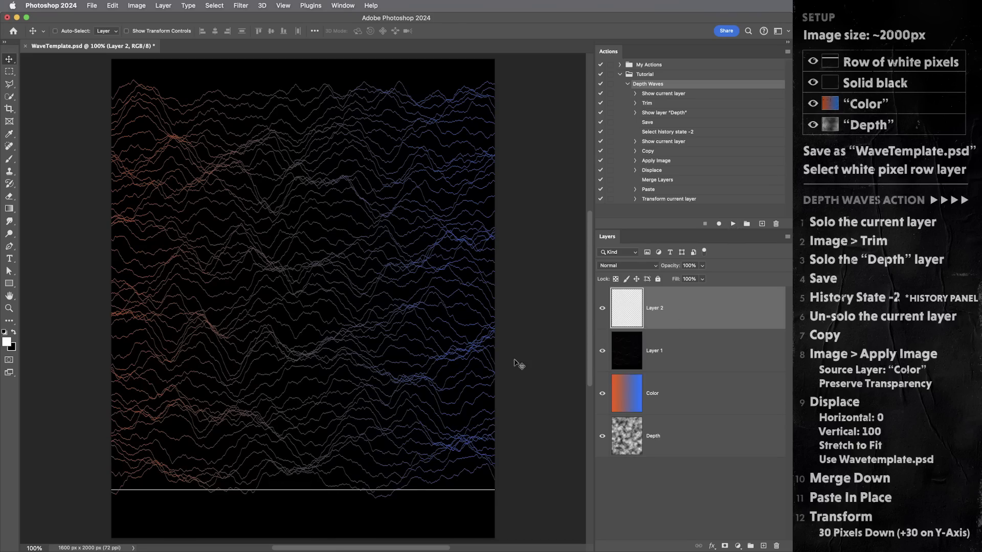
- Check the recorded Displace settings, then solo the Depth layer and clear its clouds
left_click(635, 171)
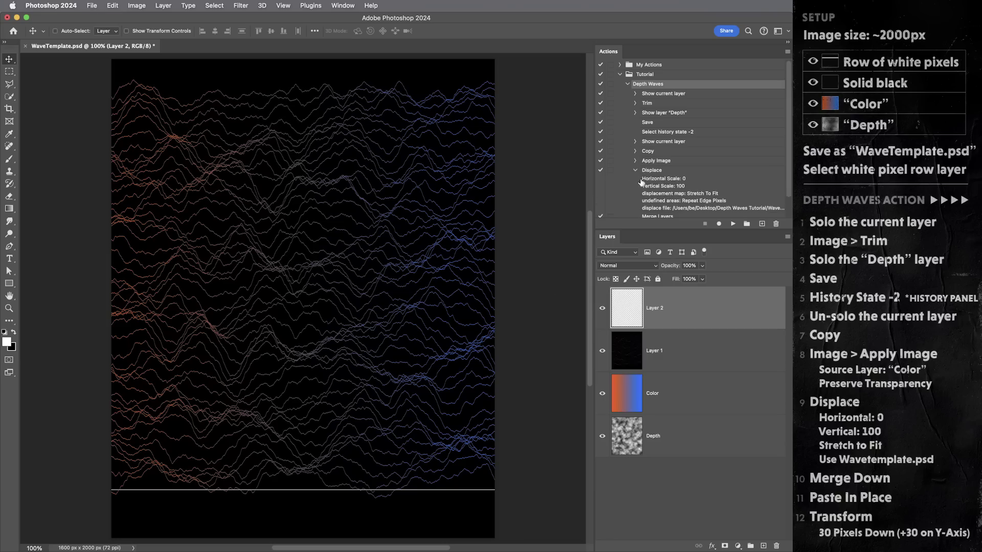
left_click(636, 171)
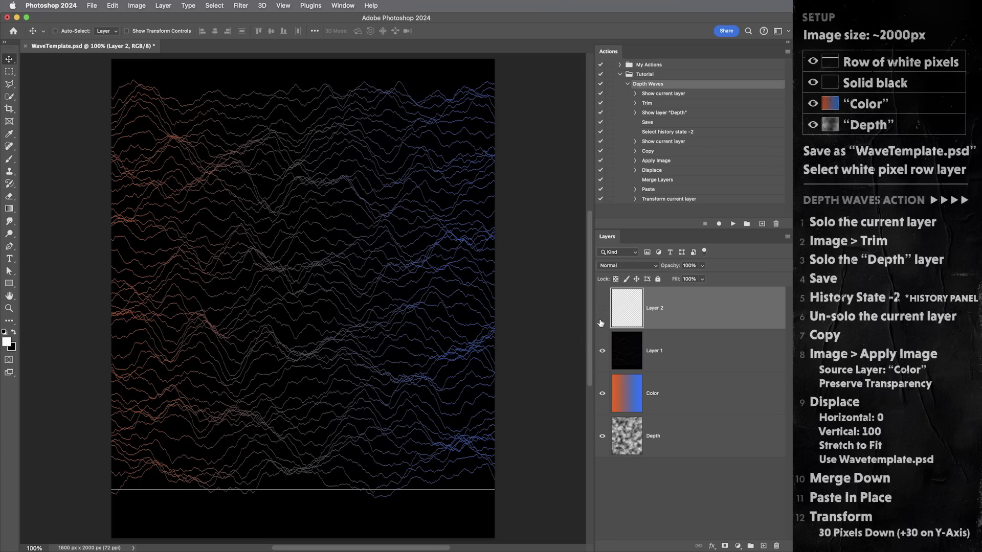
left_click(602, 393, "alt")
left_click(634, 409)
left_click(602, 437, "alt")
left_click(680, 450)
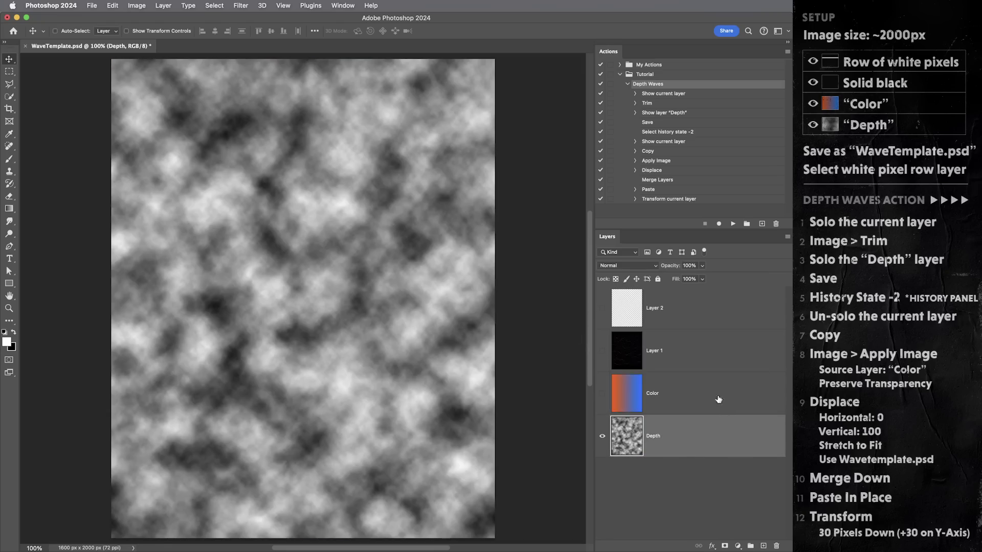
key("Delete")
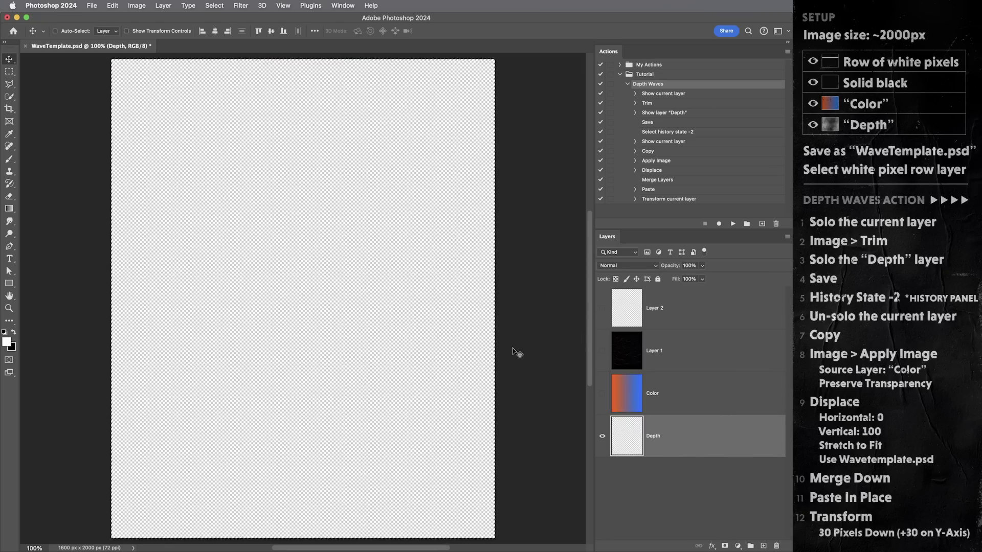
- Copy the whole skull image from Skull.psd and paste it into the Depth layer
key("super+grave")
key("super+a")
key("super+c")
key("super+grave")
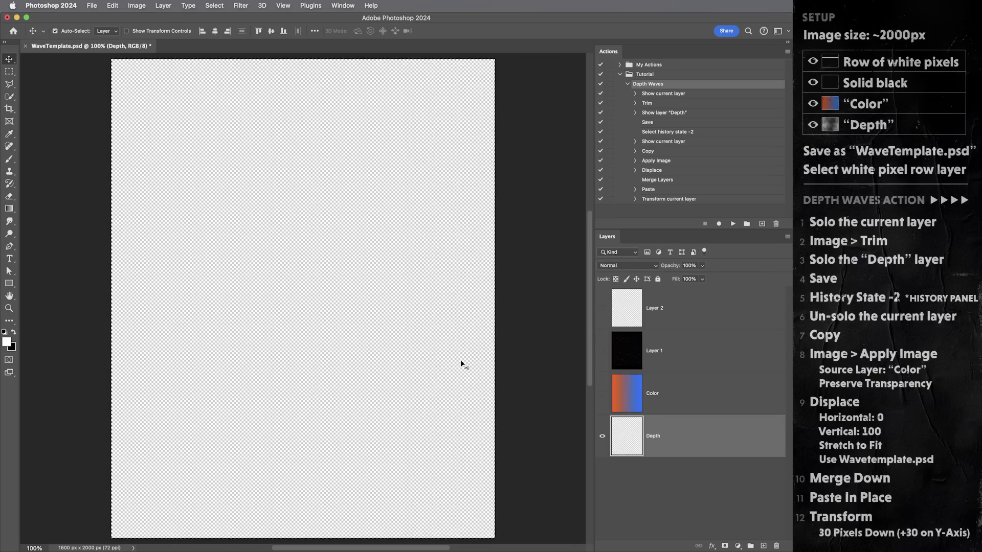
key("super+v")
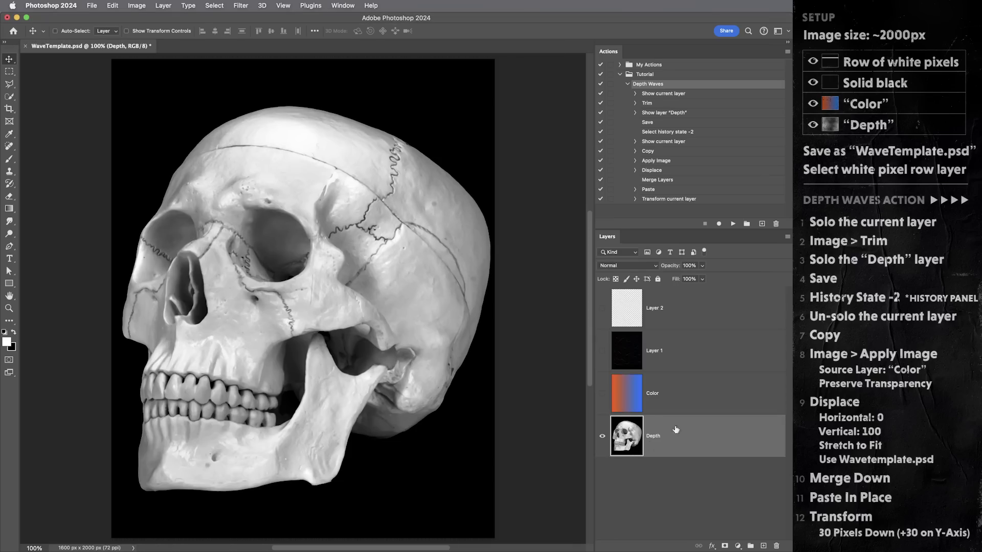
- Make the Color layer visible again and fill it with white
left_click(602, 398)
left_click(633, 402)
key("d")
key("super+BackSpace")
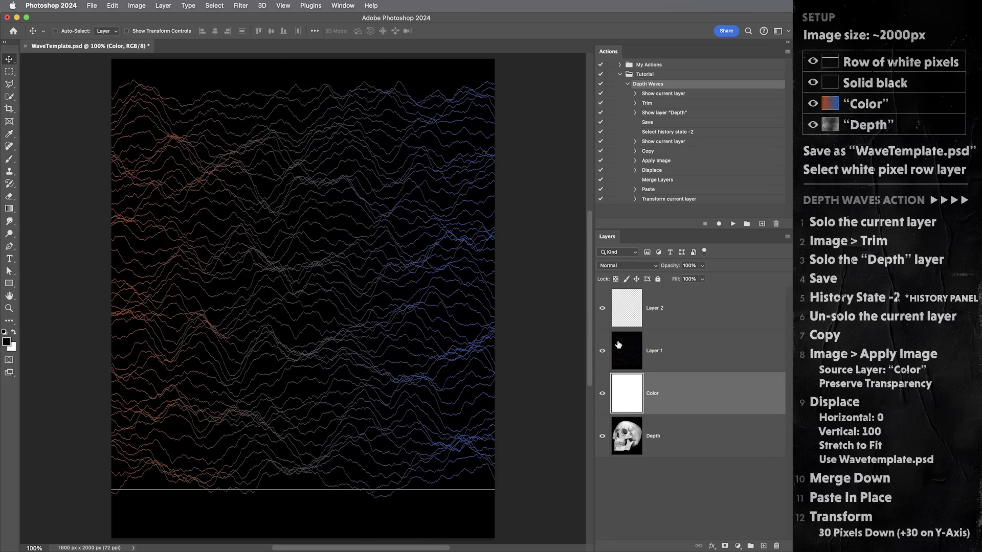
- Fill Layer 1 with black and move Layer 2's white pixel row to the canvas top
left_click(618, 345)
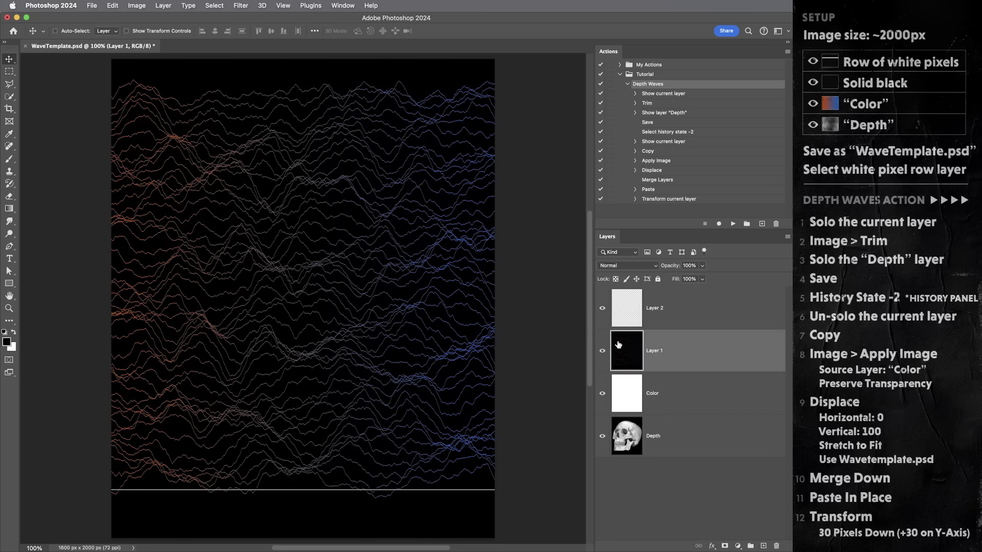
key("super+BackSpace")
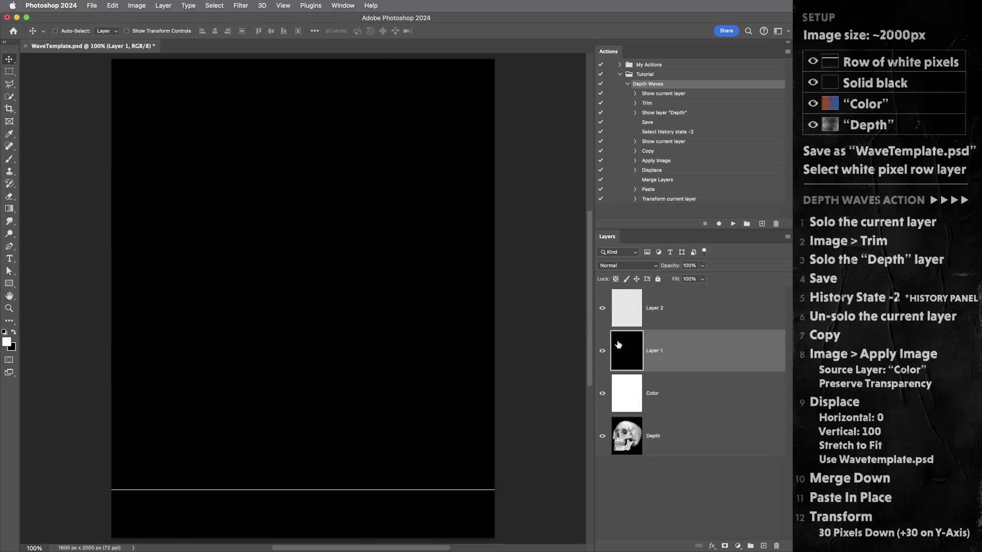
left_click(624, 314)
left_click_drag(404, 495, 425, 58)
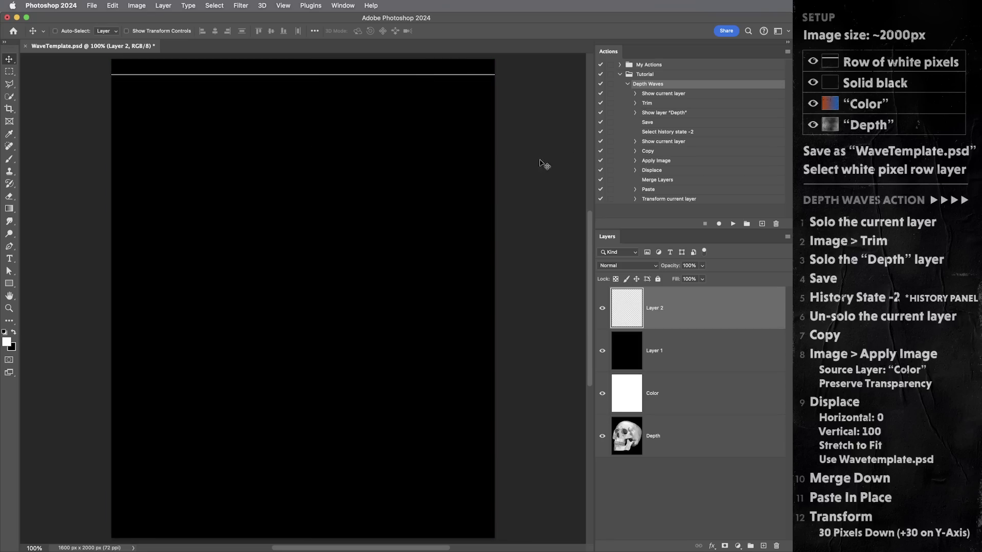
- Play Depth Waves on the skull, then toggle a solo view of the Depth skull layer
left_click(733, 224)
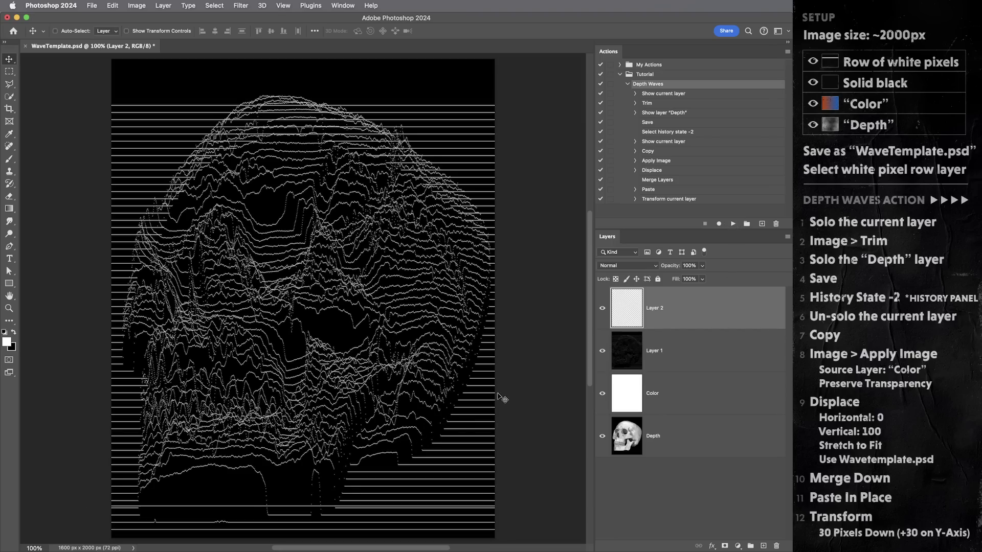
left_click(603, 438, "alt")
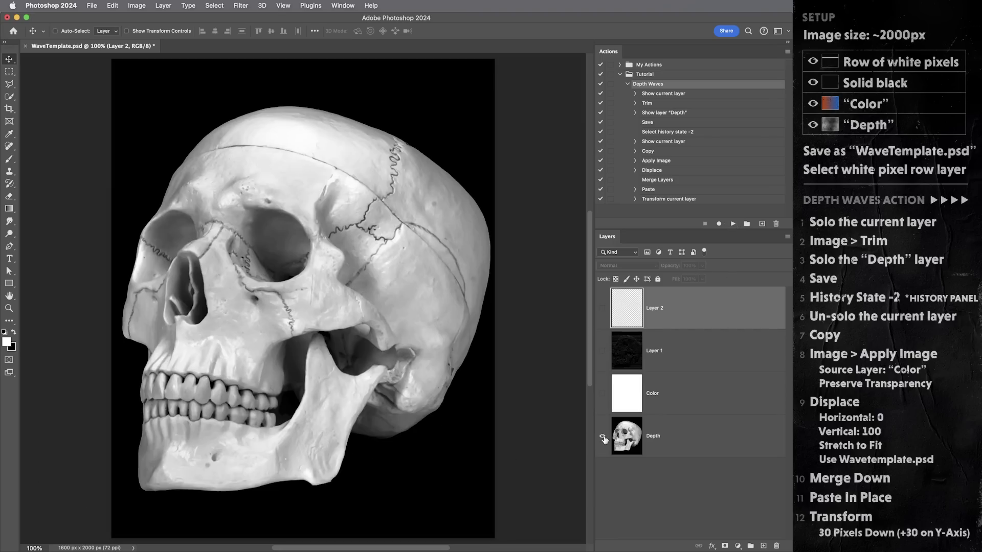
left_click(603, 438, "alt")
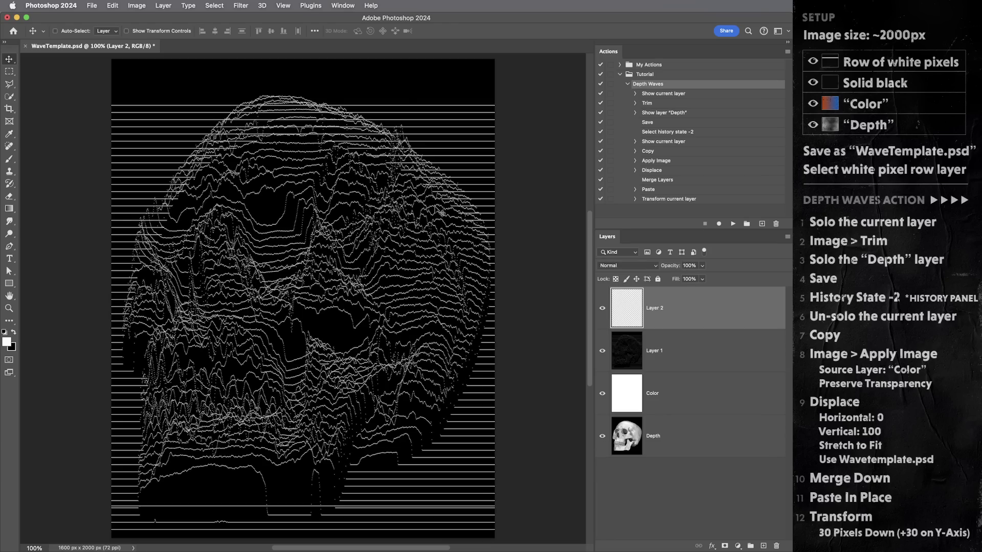
left_click(602, 436, "alt")
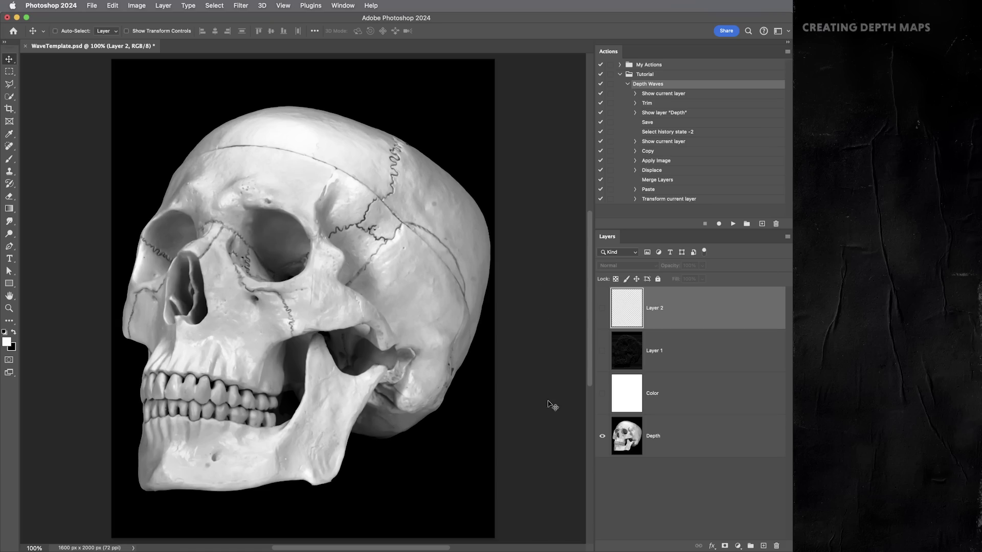
- Apply Neural Filters Depth Blur to the Depth layer, Focus subject off, depth map only, output to new layer
left_click(689, 445)
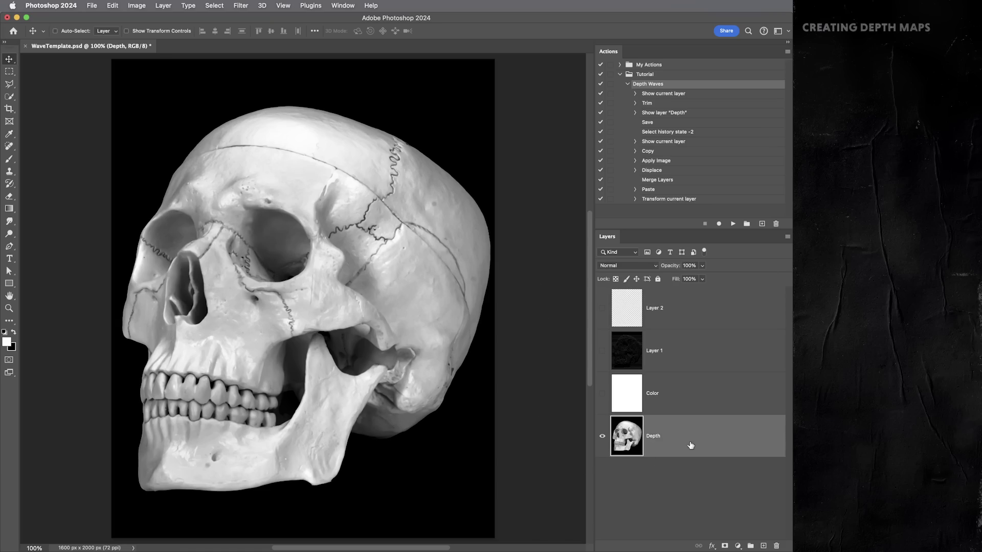
left_click(243, 8)
left_click(275, 46)
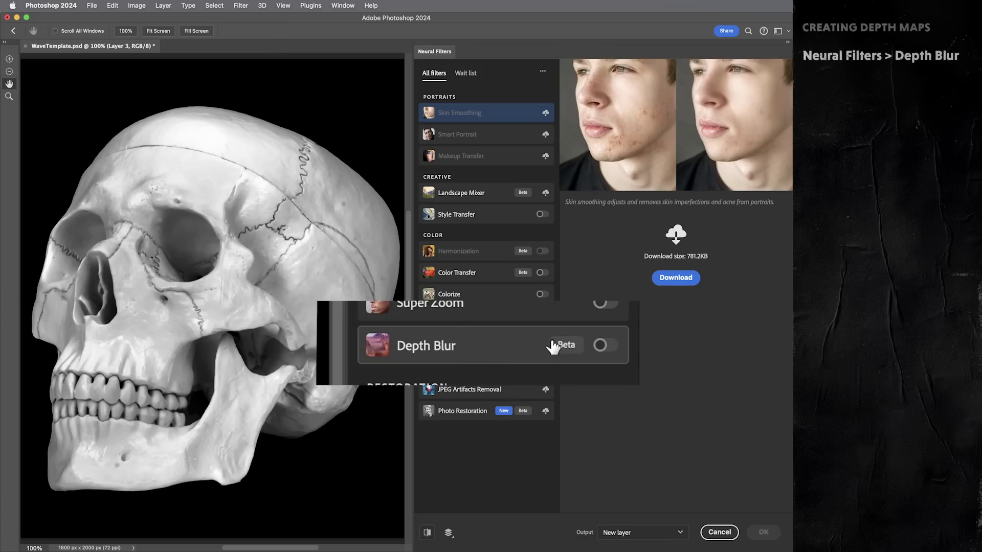
left_click(542, 353)
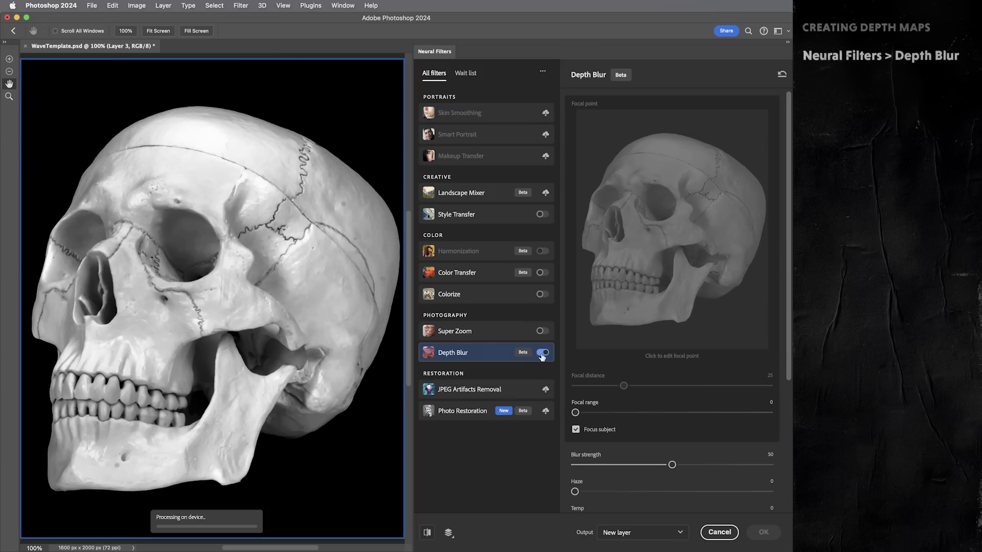
left_click(603, 431)
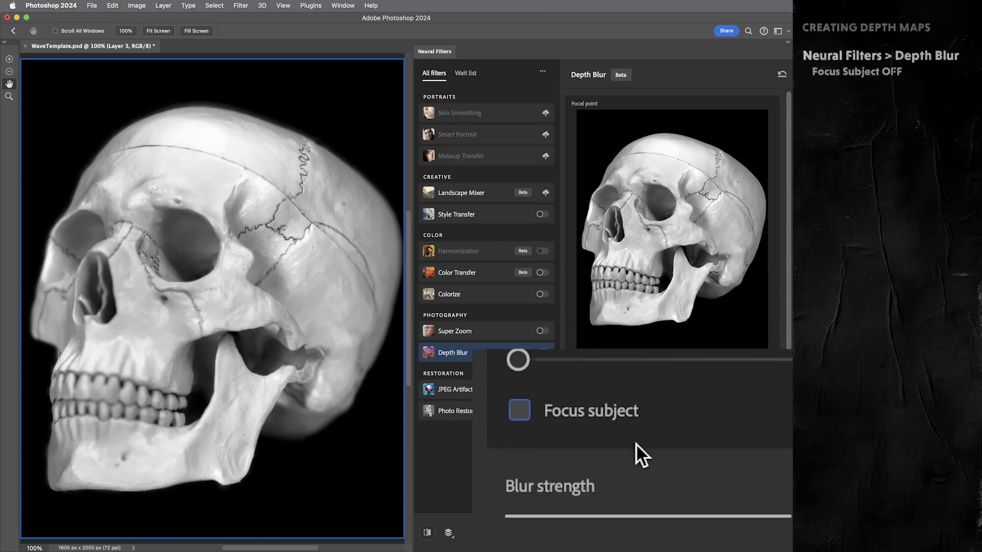
scroll(789, 333, "down", 5)
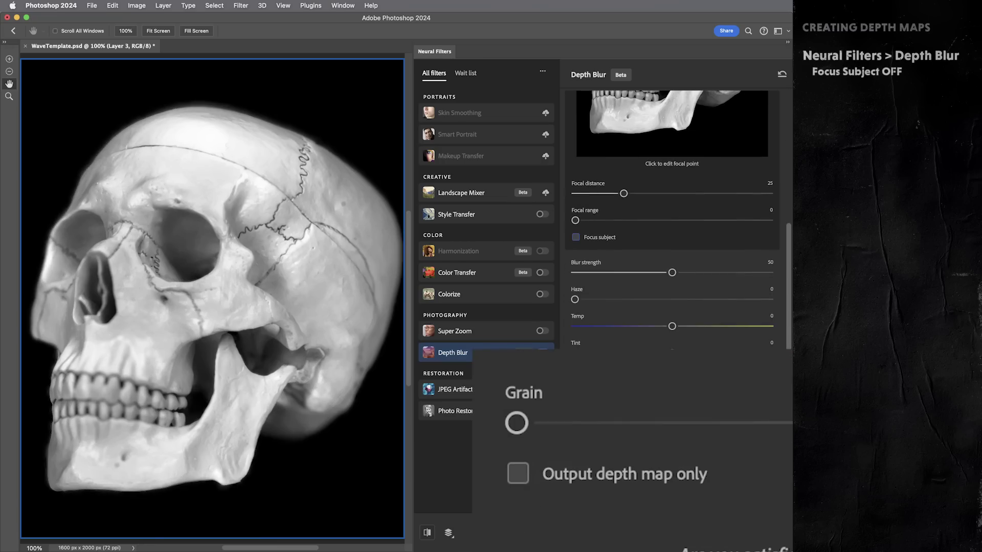
left_click(576, 450)
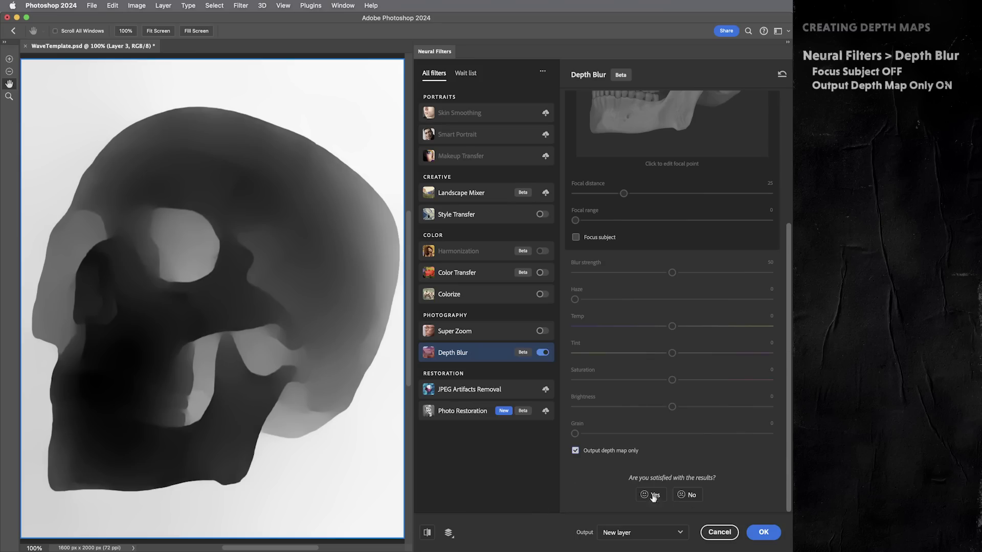
left_click(763, 532)
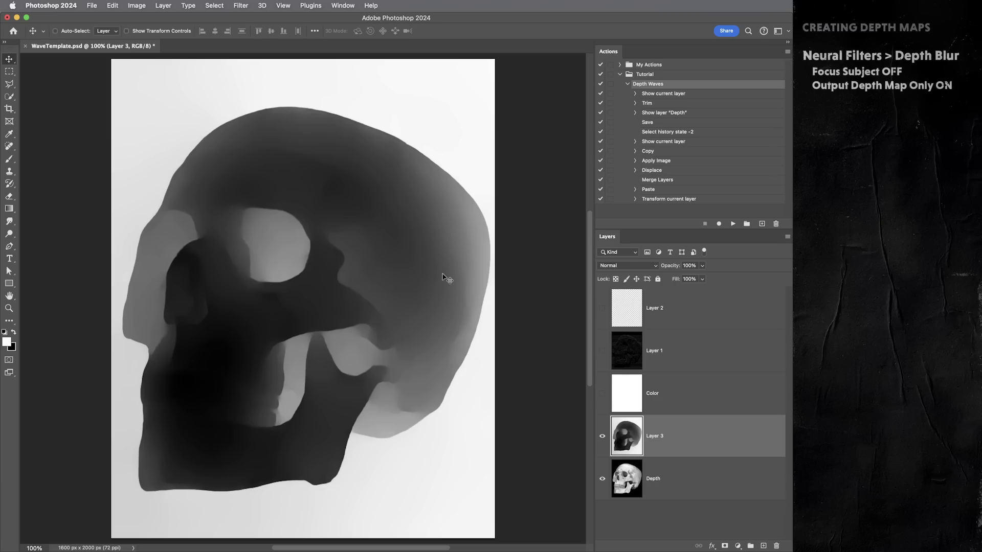
- Invert the new depth map, name it Depth, and rename the original skull layer X
key("super+i")
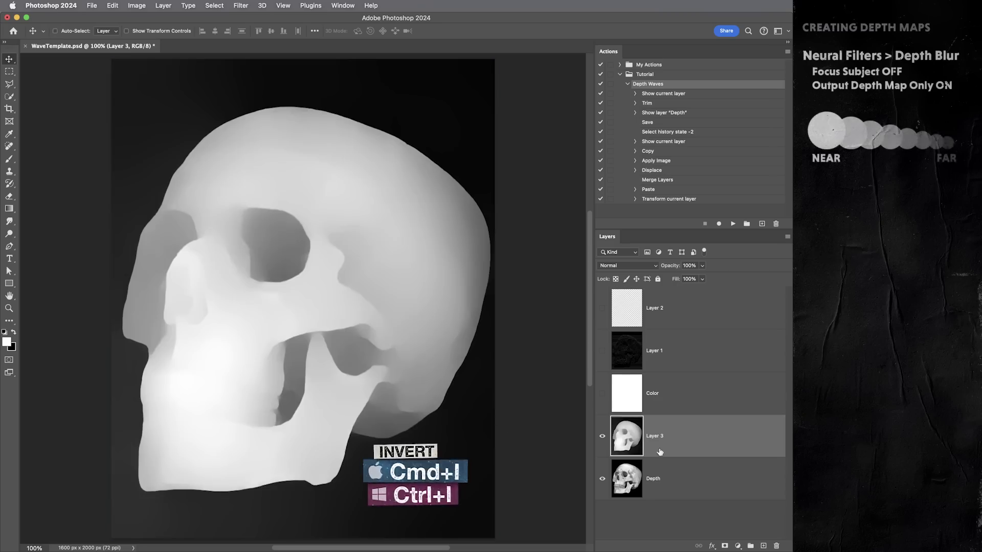
double_click(656, 435)
type("Depth")
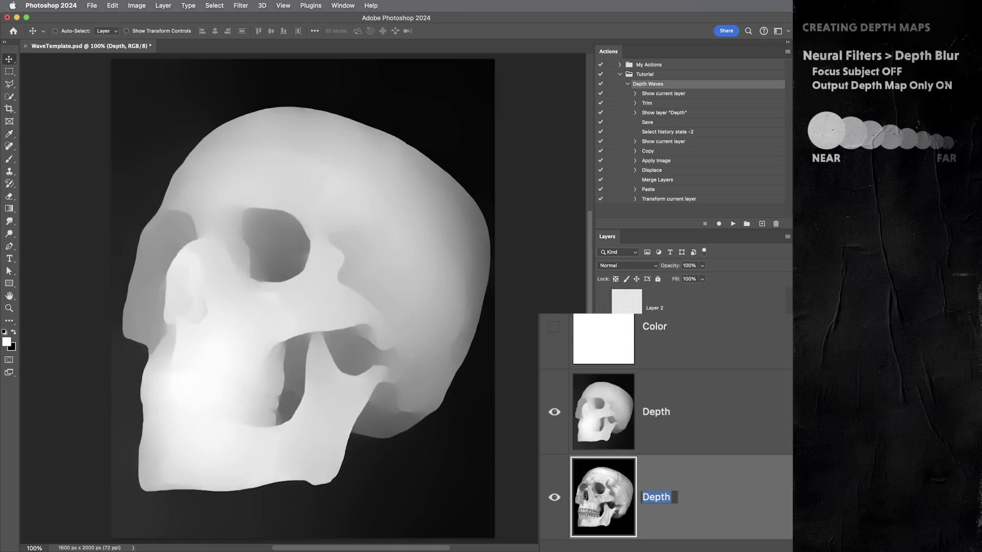
type("X")
key("Return")
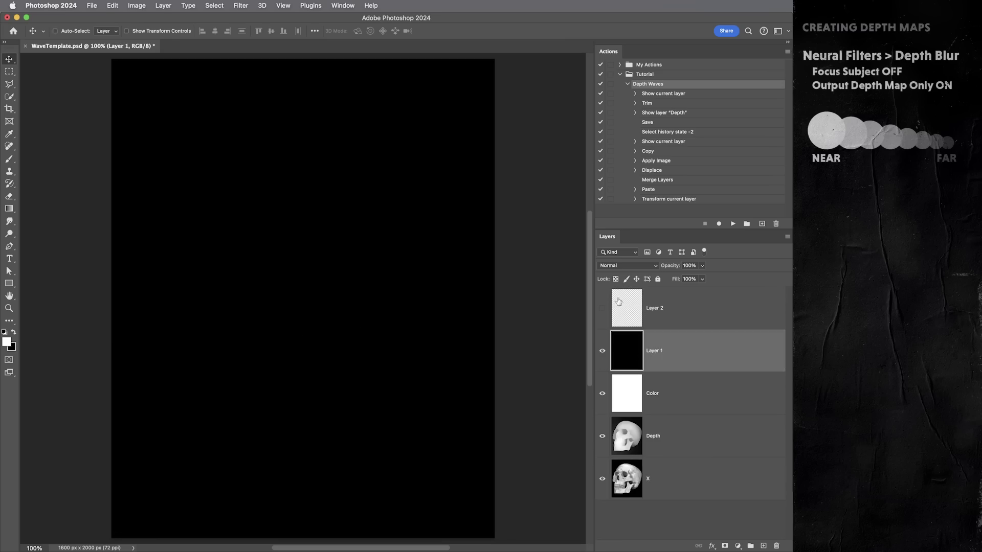
- Show Layer 2, move its white pixel row back to the canvas top, and play Depth Waves
left_click(603, 308)
left_click(620, 312)
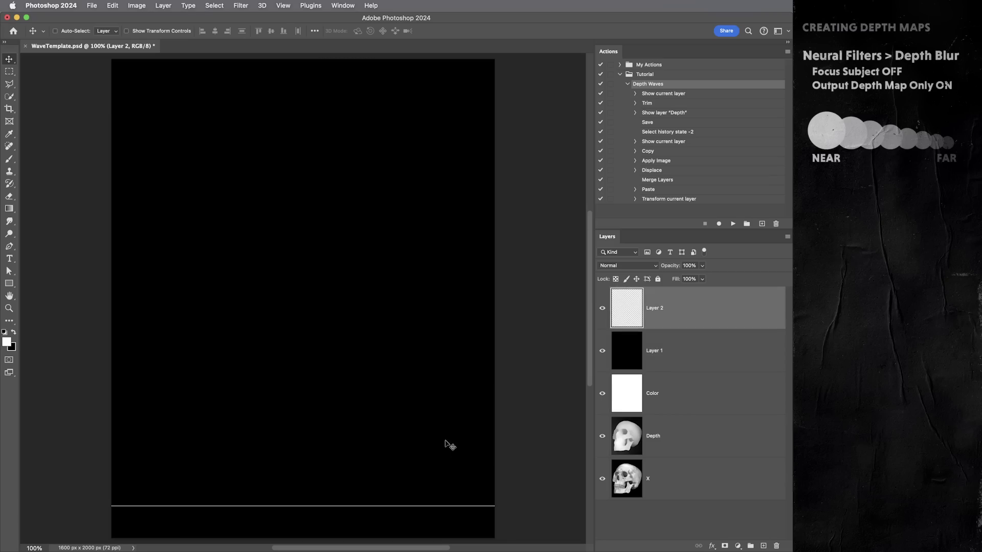
left_click_drag(428, 456, 422, 71)
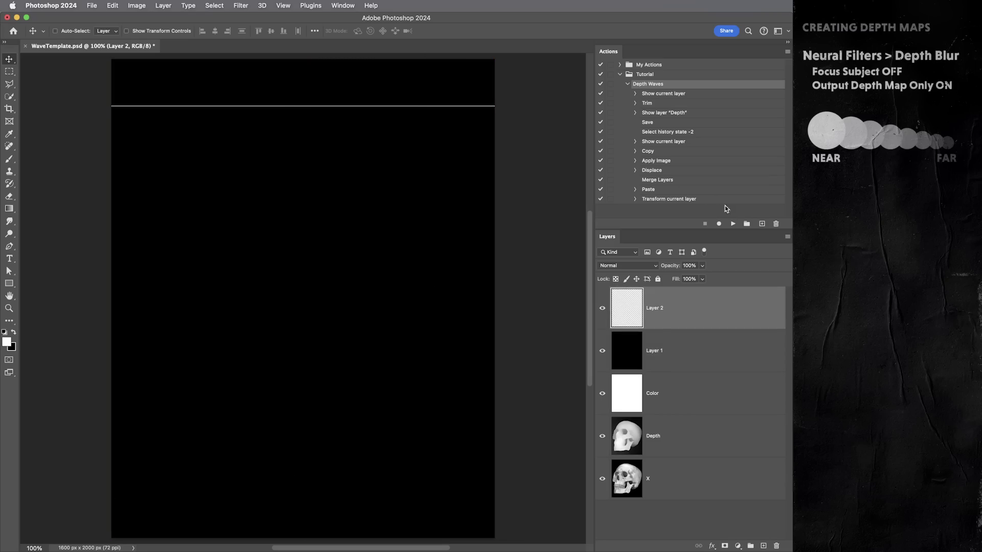
left_click(733, 224)
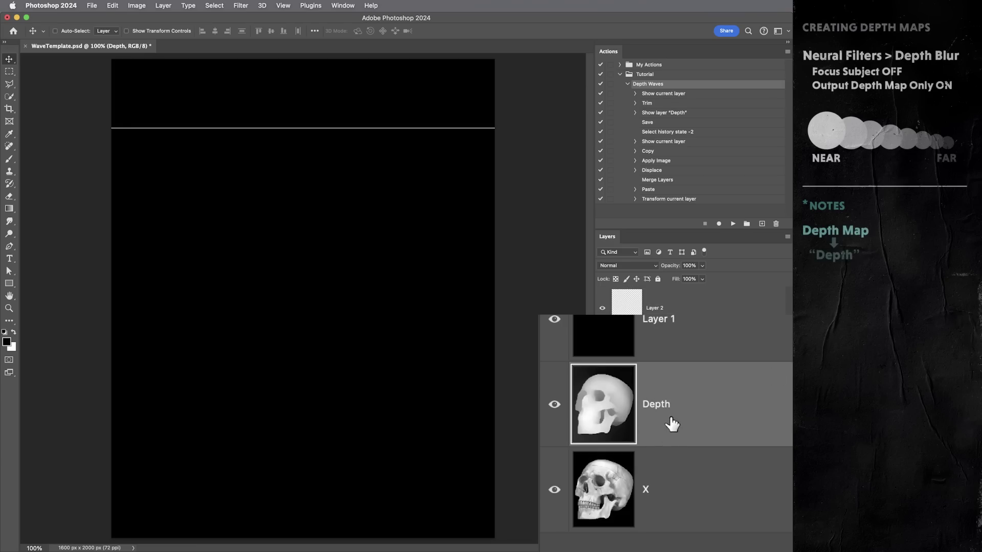
- Rename the X layer to Color and select the white pixel row layer
left_click(647, 491)
double_click(647, 490)
type("Color")
key("Return")
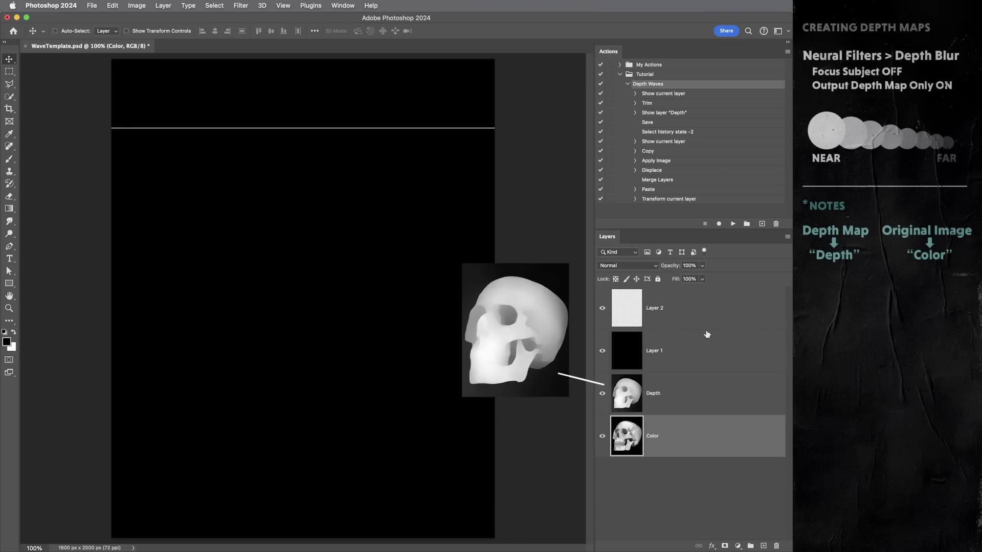
left_click(690, 321)
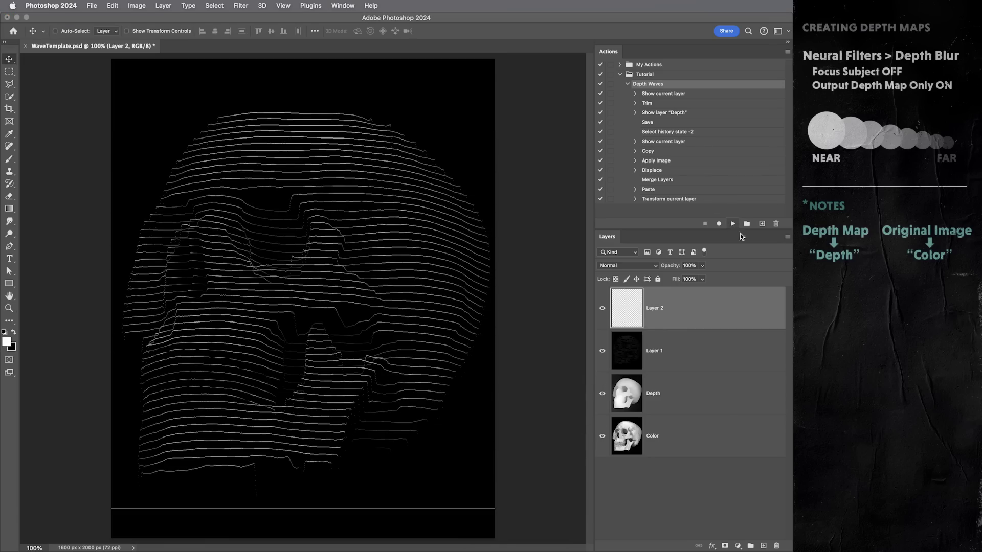
- Toggle a solo view of the Color skull photo to compare it against the wave lines
left_click(603, 437, "alt")
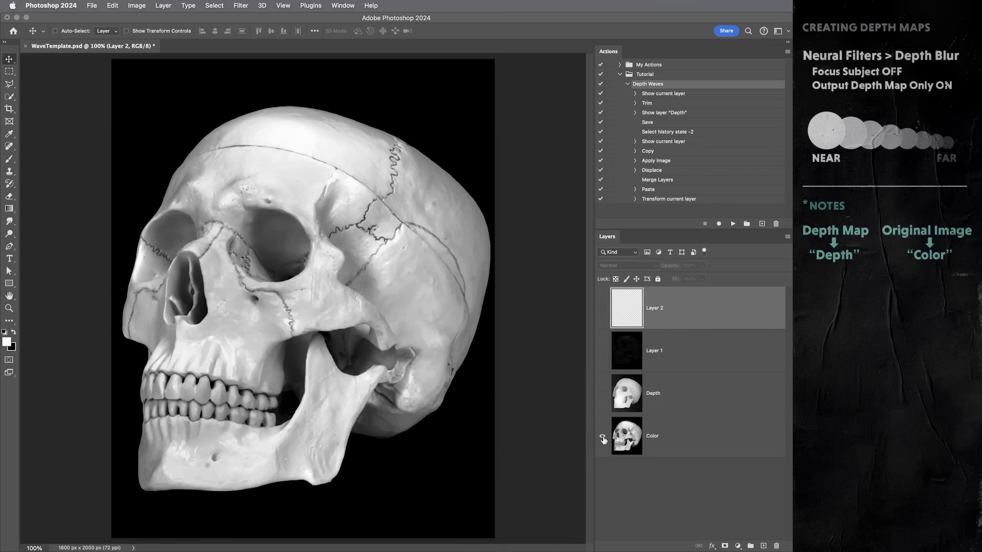
left_click(603, 437, "alt")
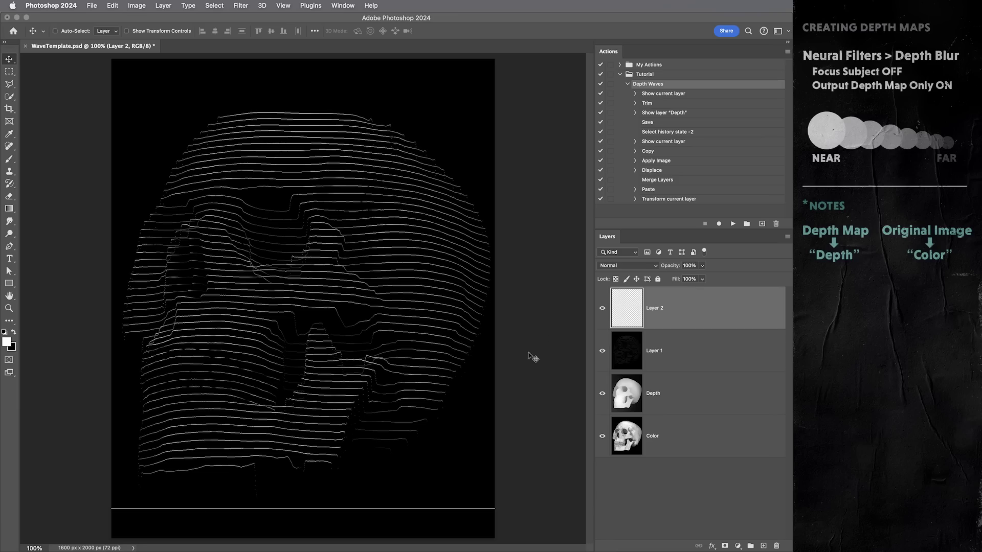
left_click(602, 437, "alt")
left_click(602, 437, "alt")
left_click(602, 436, "alt")
left_click(602, 436, "alt")
left_click(602, 436, "alt")
left_click(602, 437, "alt")
left_click(602, 436, "alt")
left_click(602, 437, "alt")
left_click(602, 436, "alt")
left_click(602, 436, "alt")
left_click(602, 436, "alt")
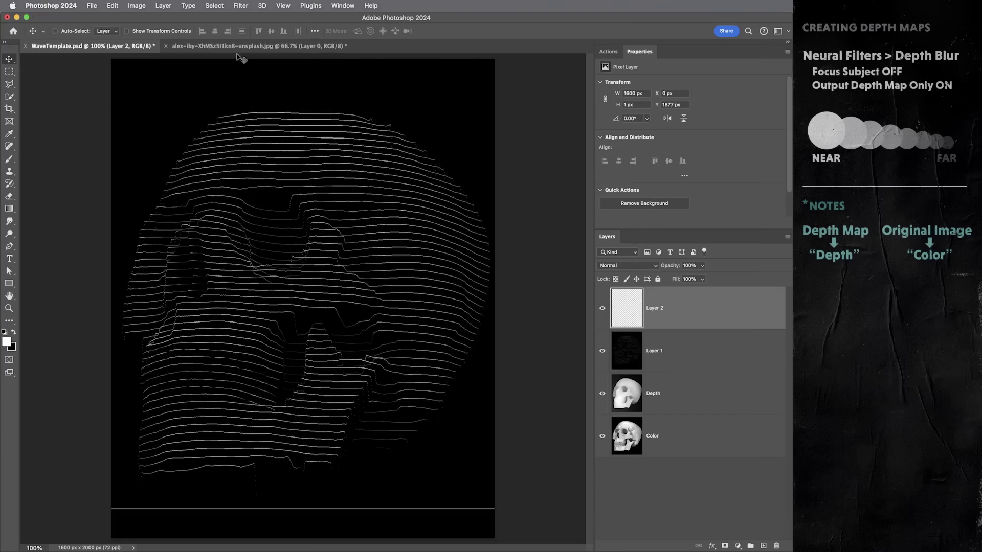
- Open the portrait in the Camera Raw Filter and set Noise Reduction to 100
left_click(240, 47)
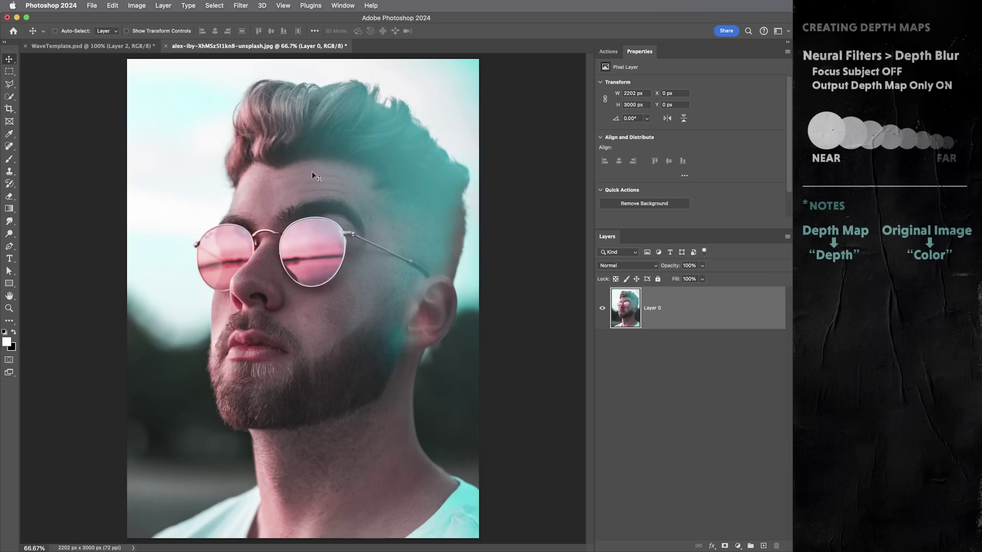
left_click(240, 6)
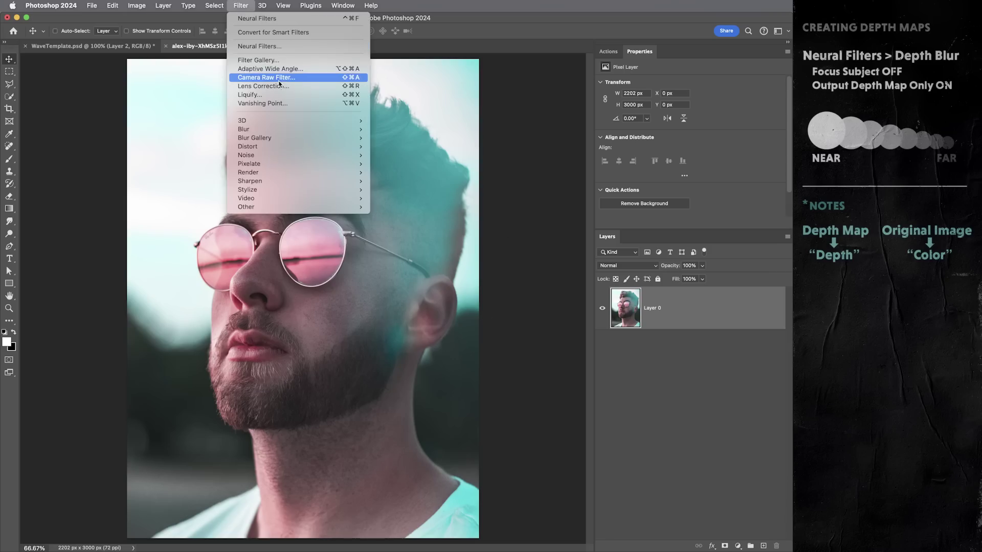
left_click(261, 79)
left_click(330, 154)
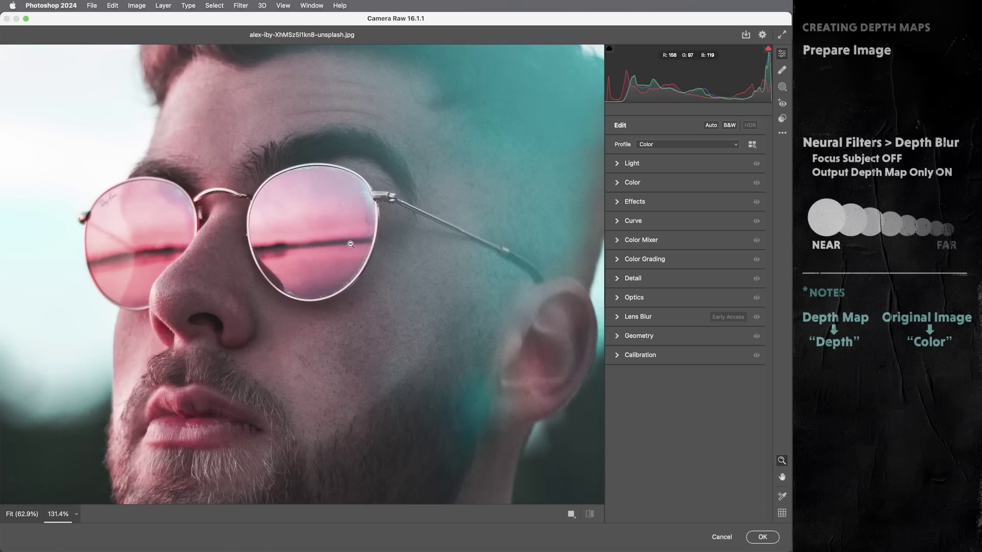
left_click(632, 279)
left_click_drag(641, 369, 756, 369)
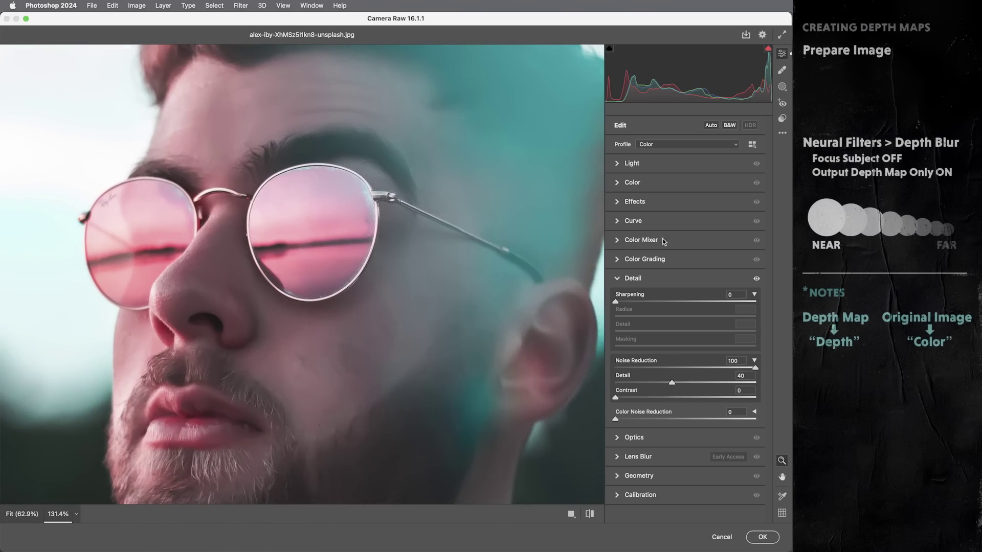
- Raise Dehaze, set Exposure +0.45, Blacks -31, and Saturation -100, then apply
left_click(644, 204)
left_click_drag(691, 252, 725, 253)
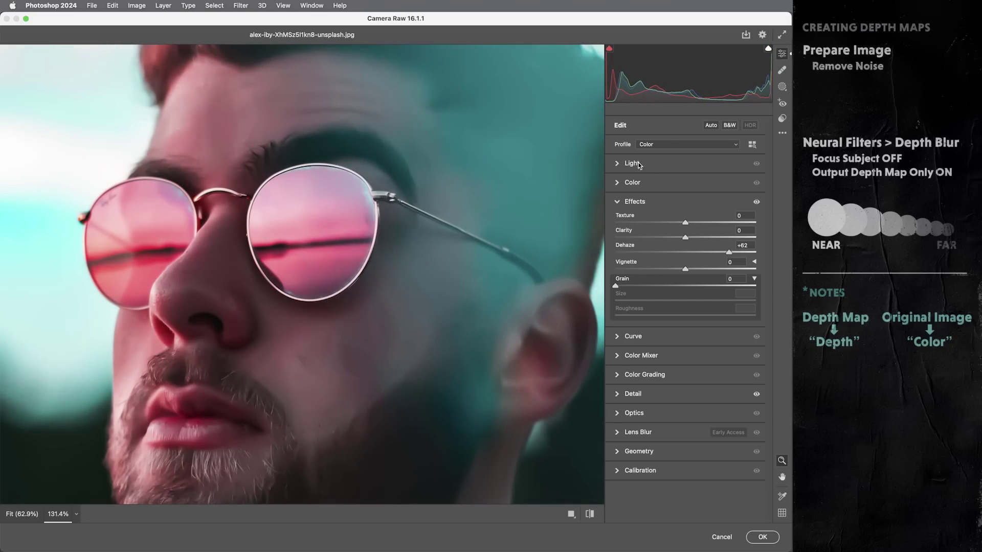
left_click(686, 163)
left_click_drag(687, 190, 694, 189)
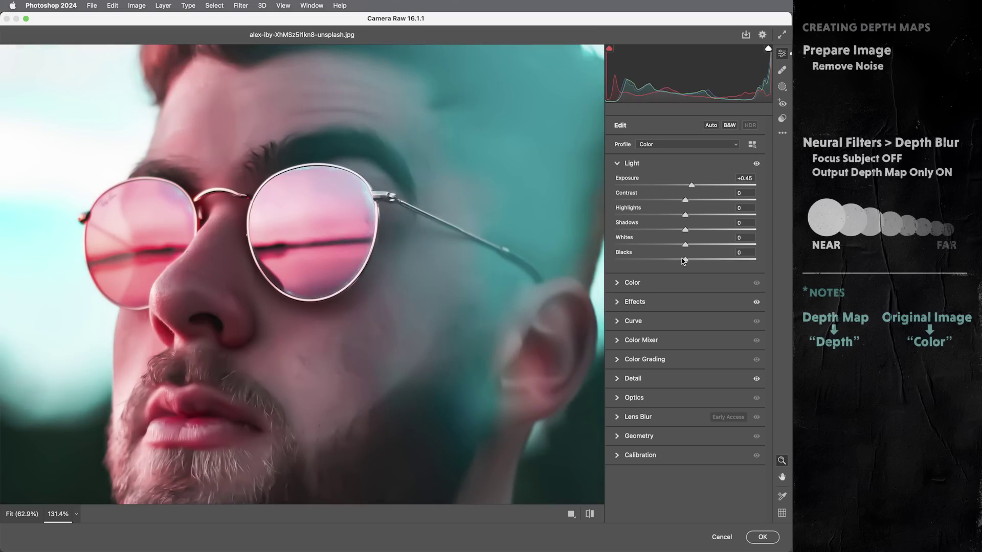
left_click_drag(685, 260, 615, 265)
left_click(633, 283)
scroll(460, 284, "down", 3)
scroll(431, 285, "up", 2)
left_click(764, 537)
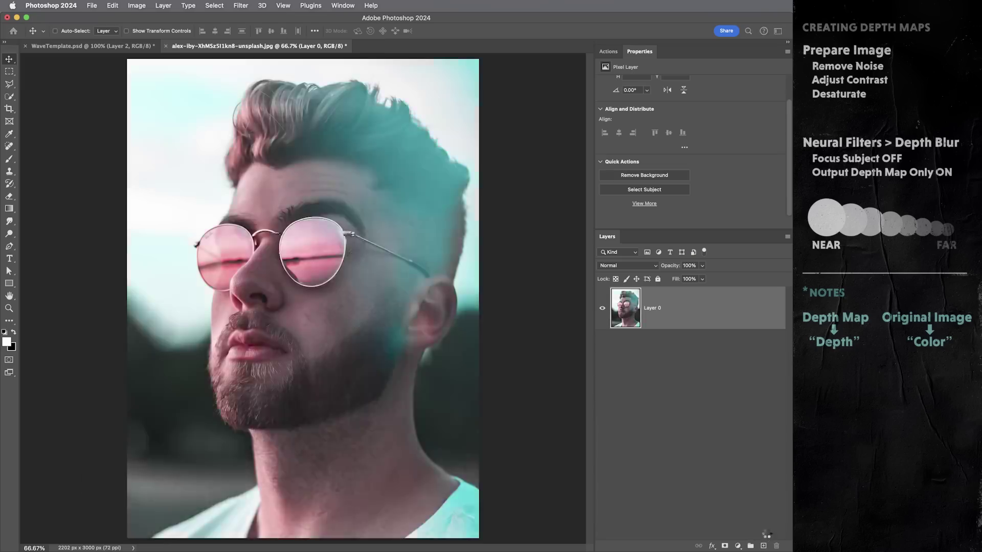
- Select the man, invert the selection, and fill the background with black
left_click(644, 190)
key("super+shift+i")
key("super+BackSpace")
key("super+d")
- Enable the Depth Blur neural filter with Output depth map only checked
left_click(241, 6)
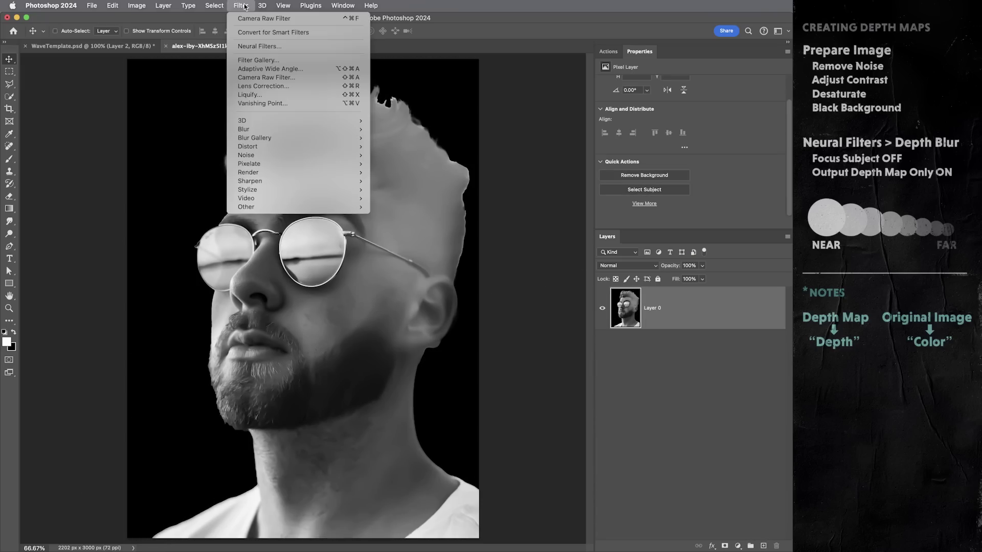
left_click(256, 46)
left_click(542, 352)
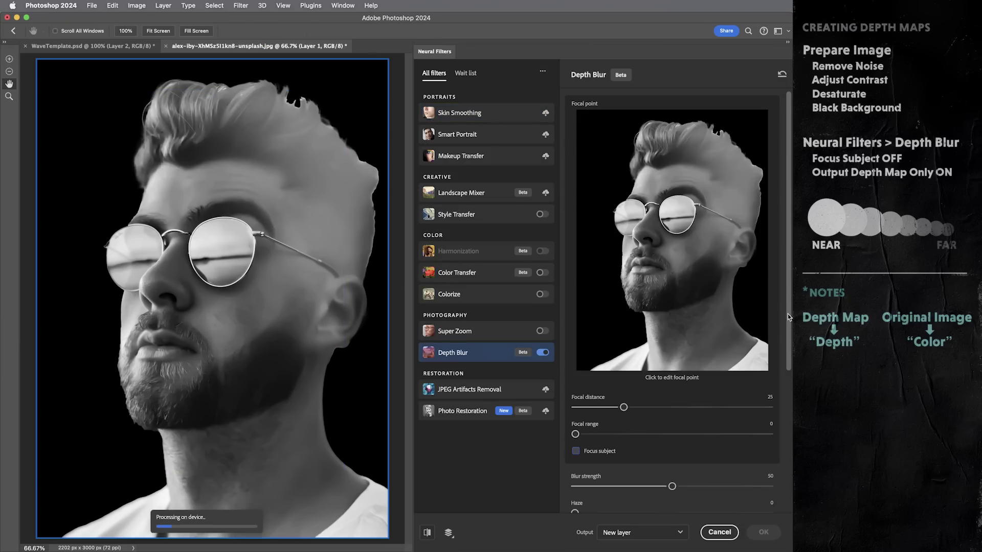
scroll(789, 317, "down", 5)
left_click(621, 452)
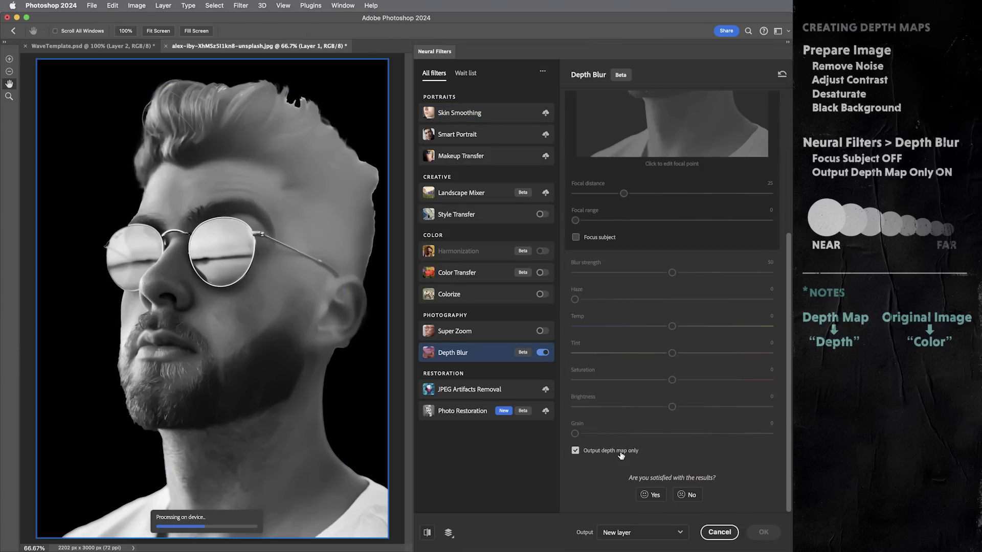
- Output the man's depth map as a new layer, invert it, and raise the Levels black point to about 100
left_click(764, 533)
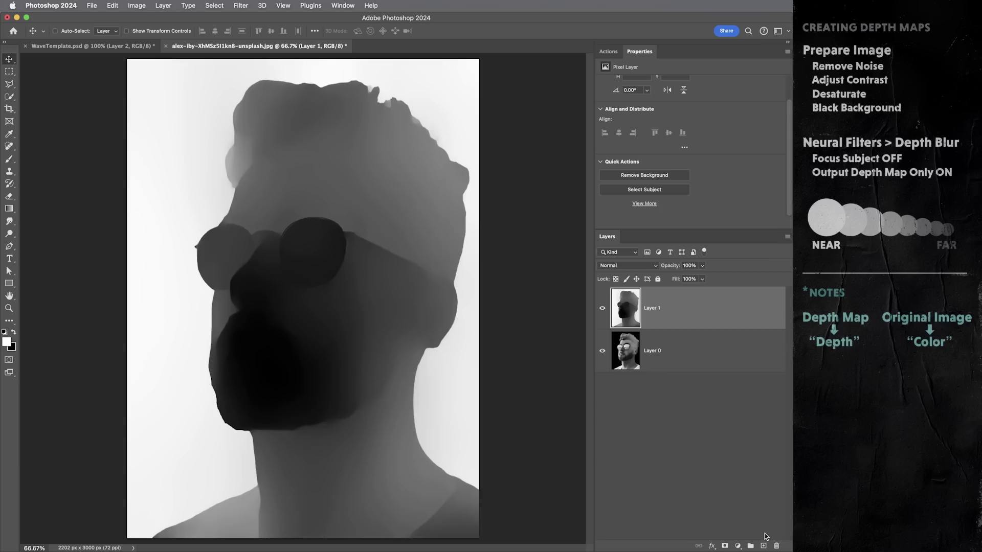
key("super+i")
key("super+l")
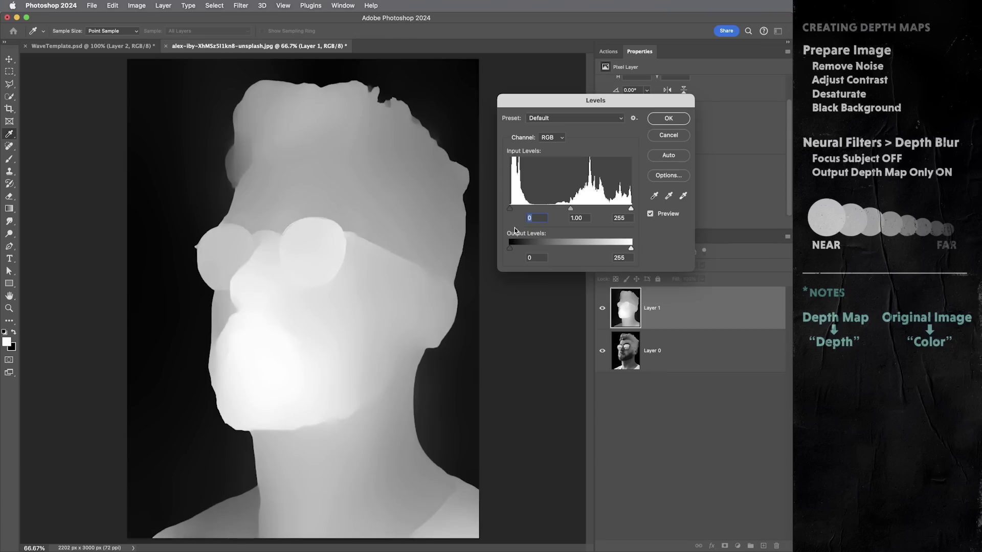
left_click_drag(515, 209, 557, 210)
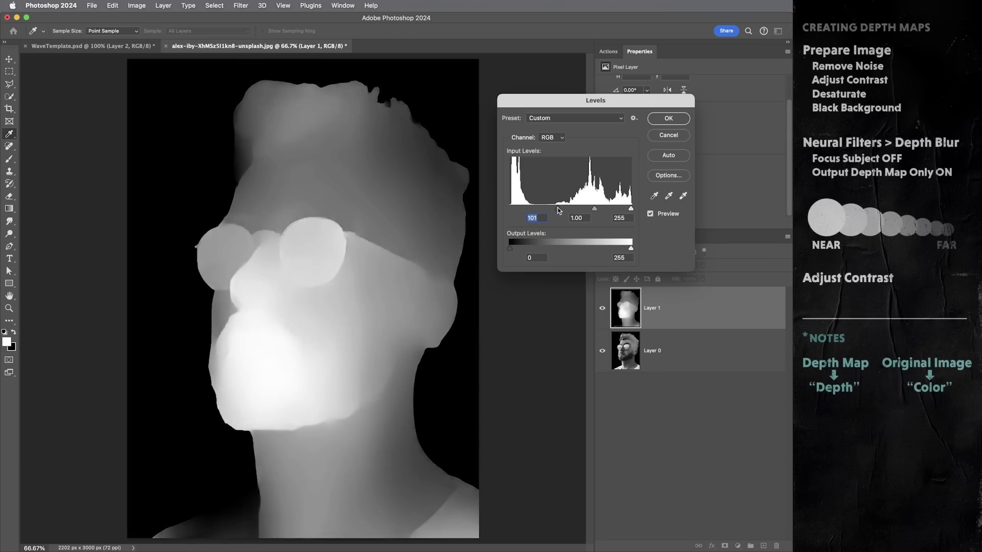
key("Return")
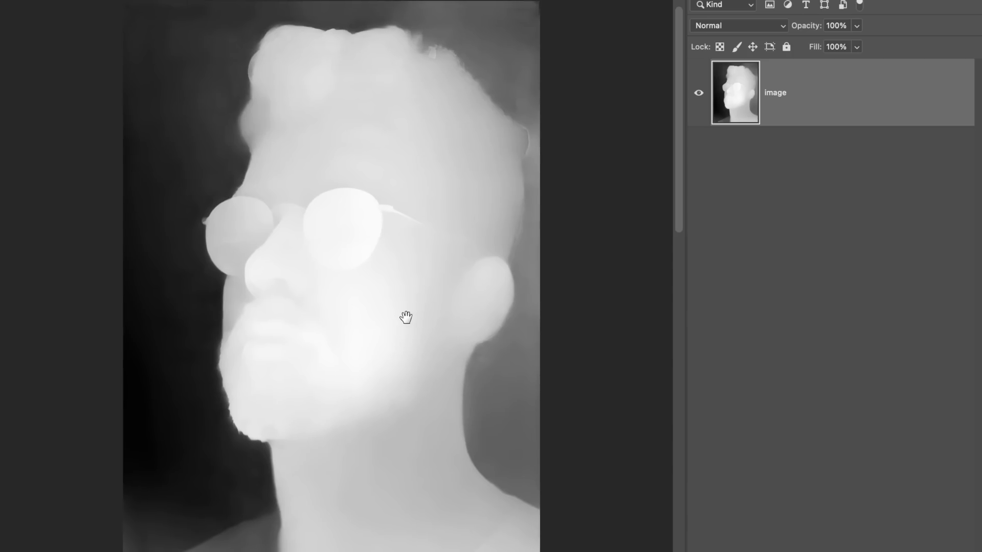
- Raise the Levels black point on the example depth map and highlight the machine-learning sentence
key("super+l")
left_click_drag(578, 348, 677, 348)
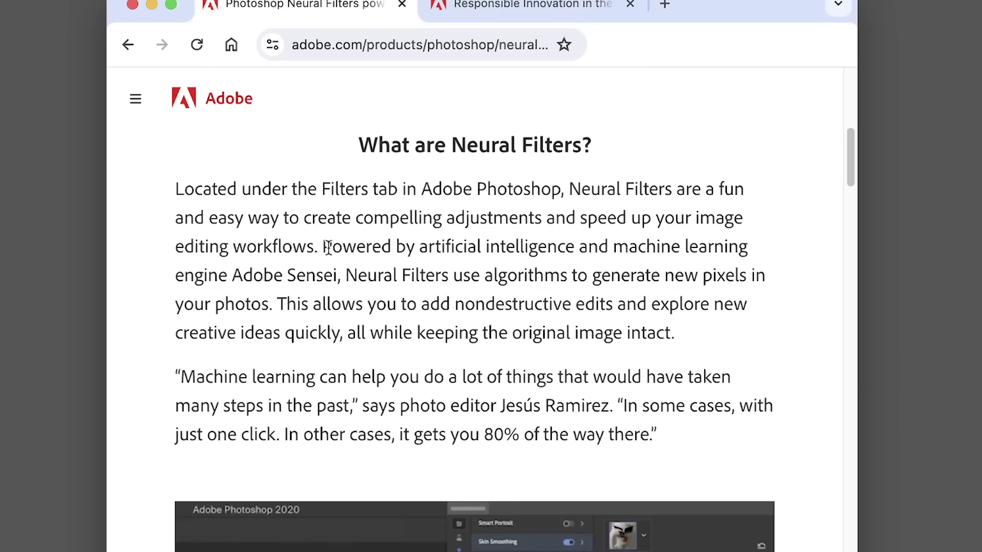
left_click_drag(323, 246, 747, 249)
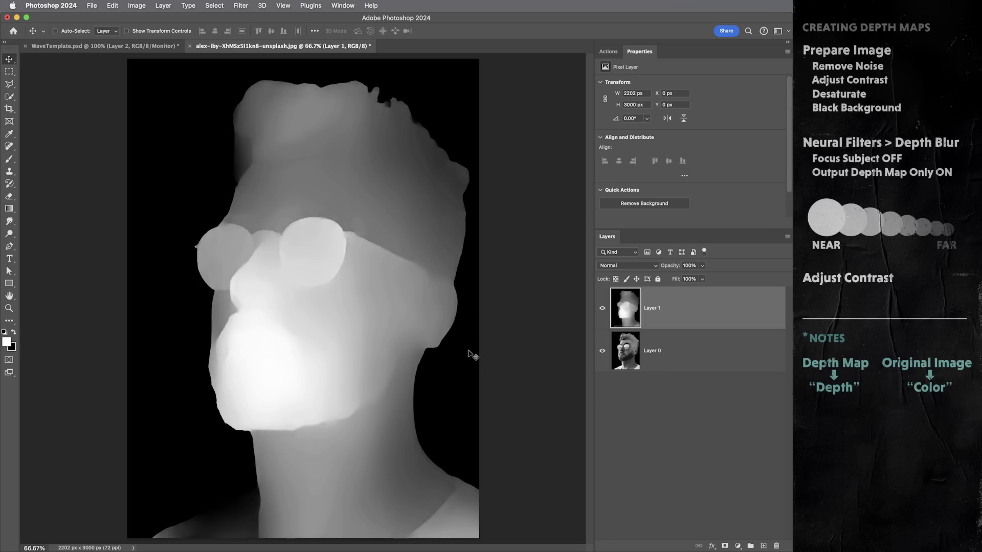
- Copy the photo and depth-map layers into WaveTemplate, fit them to the canvas, and move them to the bottom
left_click(694, 361, "super")
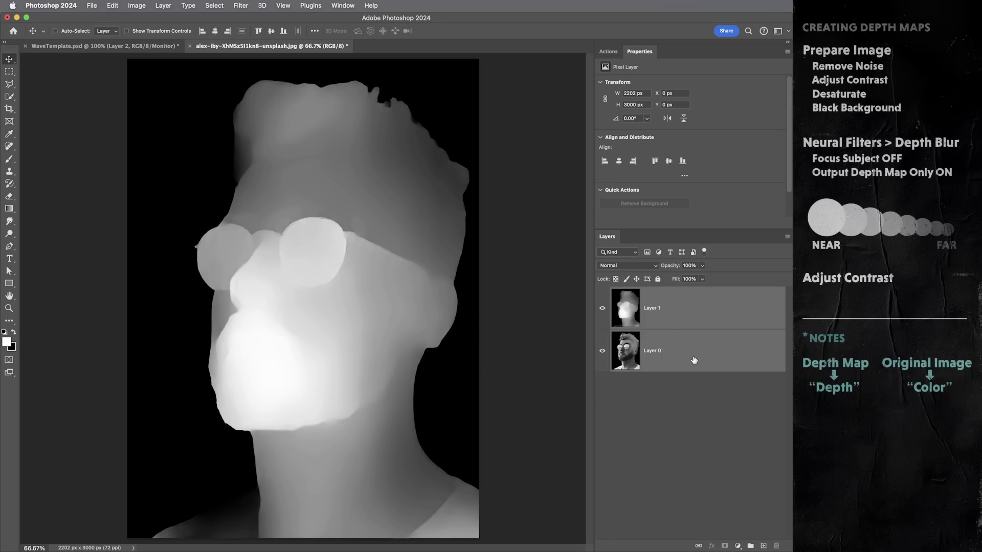
left_click_drag(694, 360, 392, 302)
key("super+t")
key("Return")
key("z")
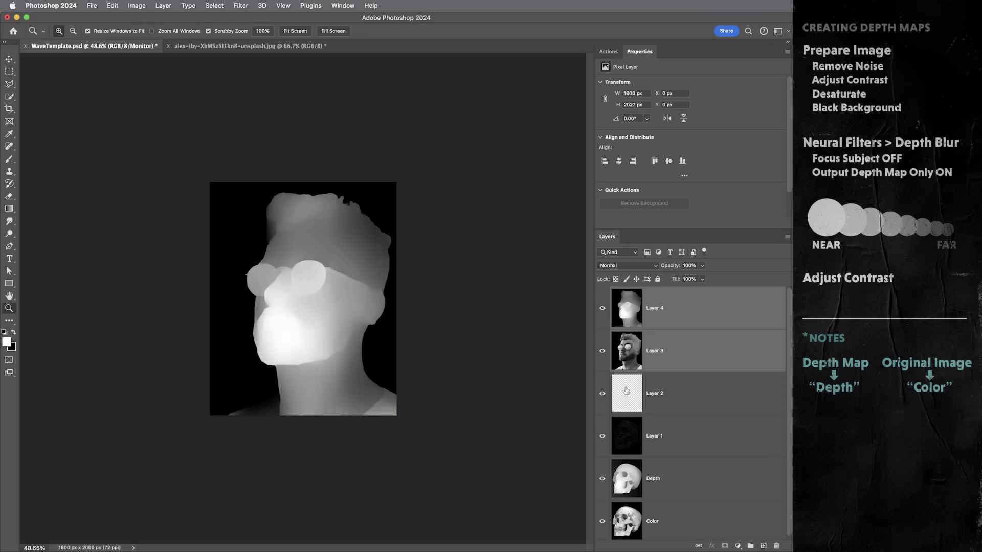
left_click_drag(689, 349, 712, 532)
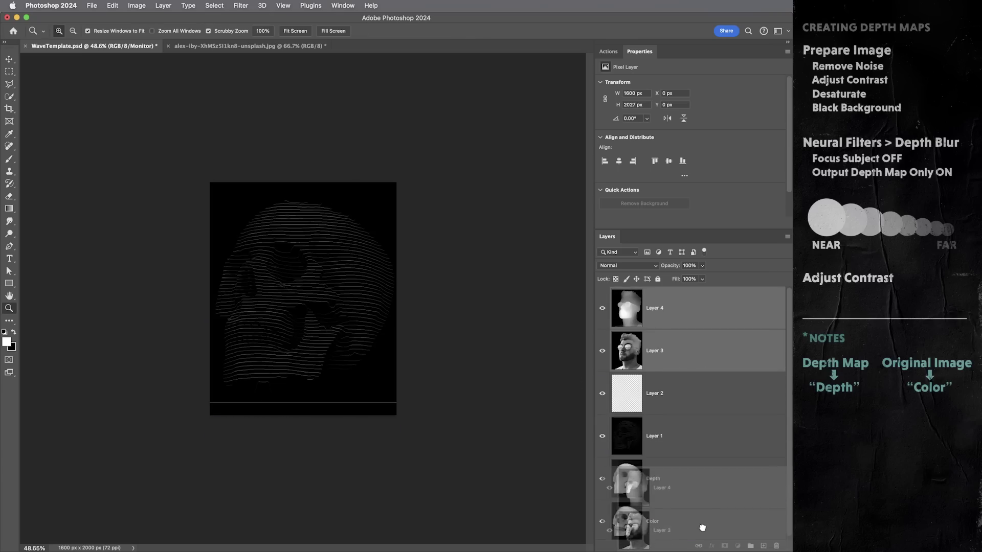
- Rename the imported layers Depth and Color
double_click(650, 478)
type("Depth")
key("Tab")
type("Color")
key("Return")
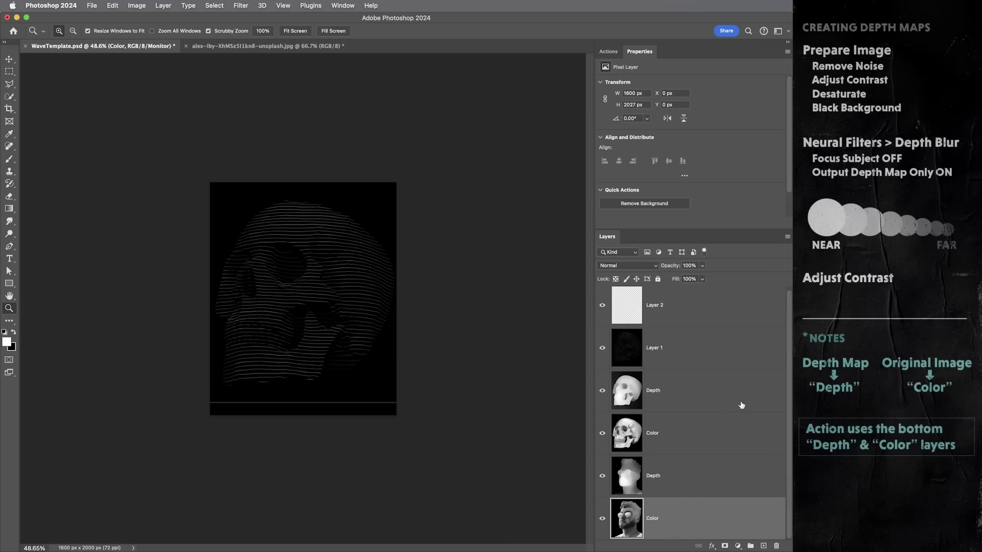
- Fill Layer 1 with black and move Layer 2's white line to the canvas top
left_click(710, 359)
key("super+1")
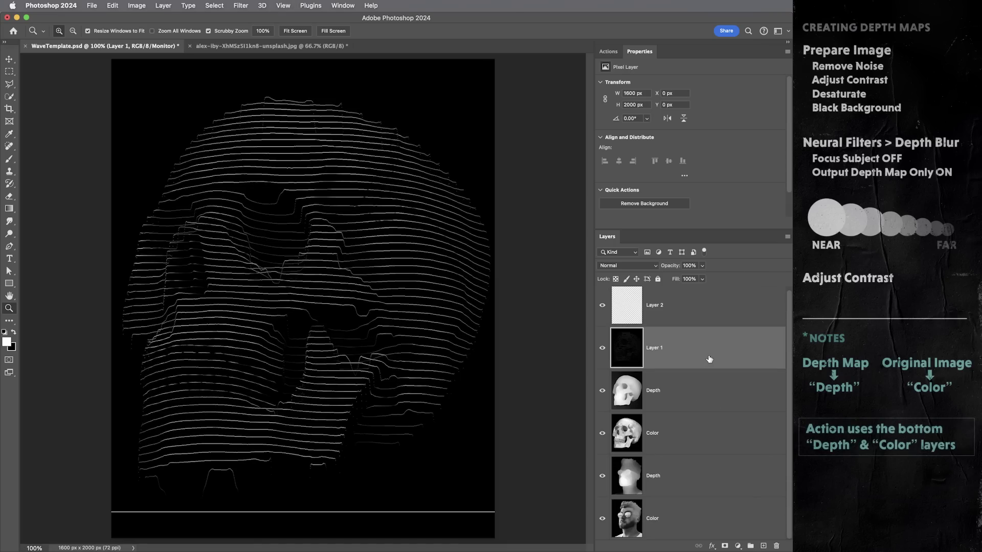
key("super+BackSpace")
left_click(705, 319)
key("v")
left_click_drag(440, 497, 445, 78)
- Play the Depth Waves action from the Actions panel to draw the man's face as wave lines
left_click(608, 53)
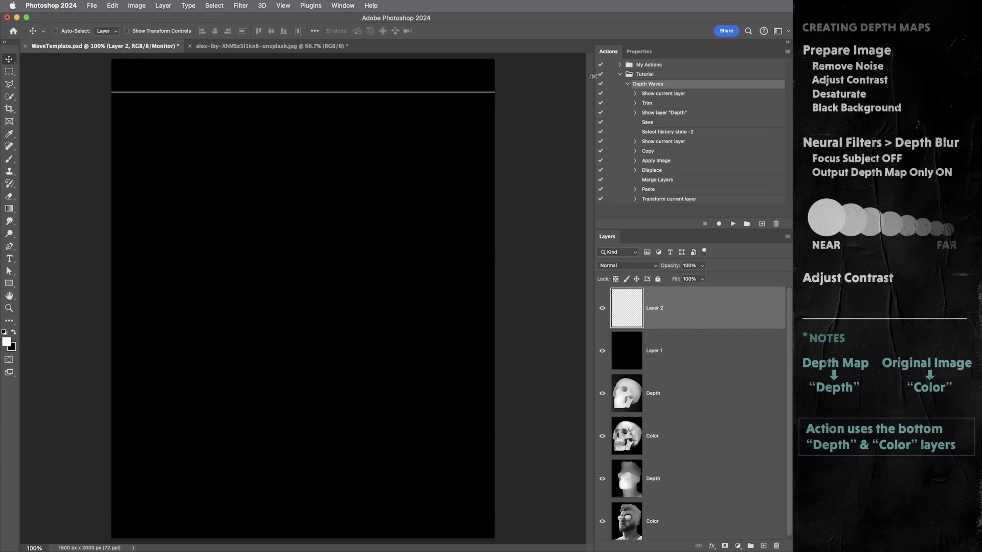
left_click(732, 224)
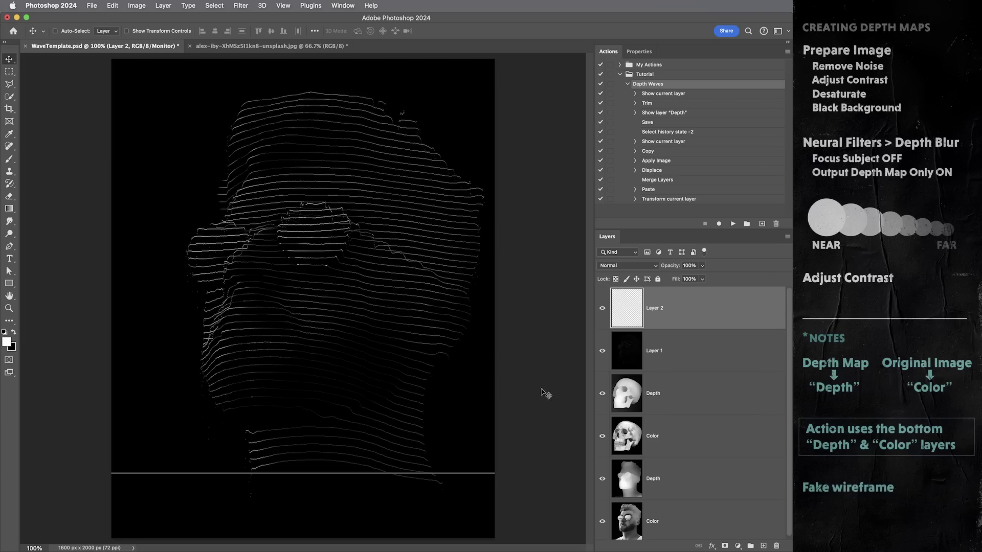
- Delete the skull Depth and Color layers
left_click(665, 394)
left_click(676, 436, "shift")
key("Delete")
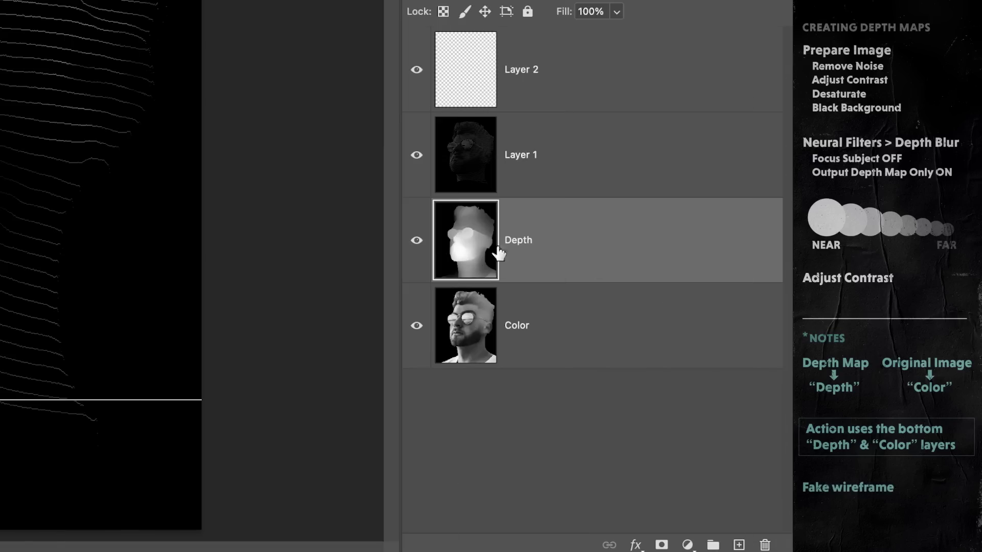
- Fill both the Depth and Color layers with 50% Gray
key("shift+F5")
left_click(330, 79)
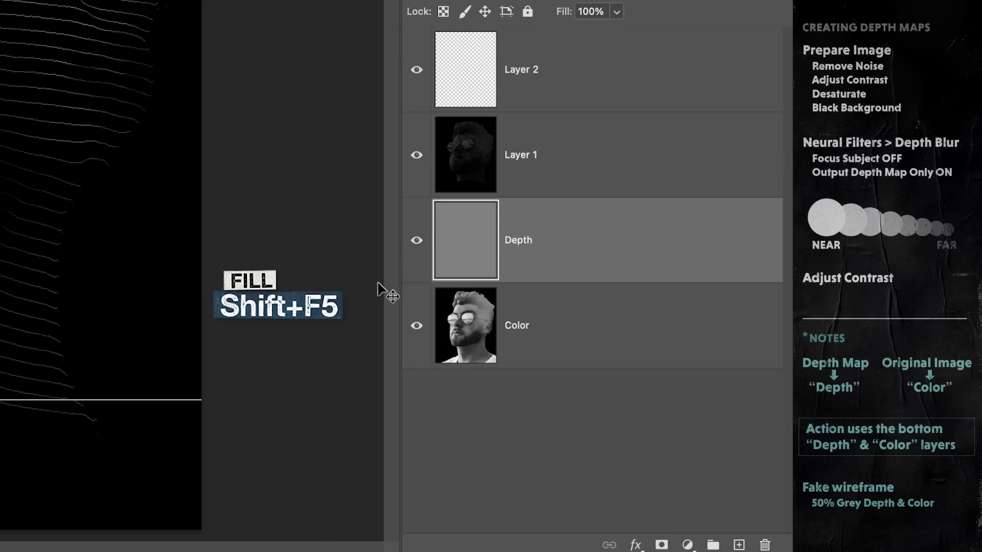
left_click(593, 326)
key("shift+F5")
key("Return")
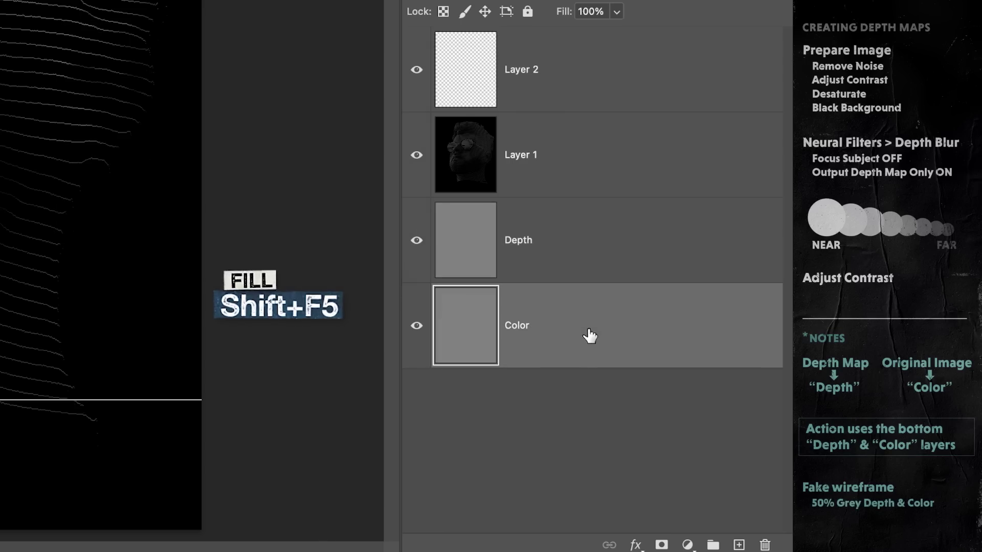
- Add a new layer above Layer 1, move the white line to the top, and replay Depth Waves
left_click(617, 164)
left_click(738, 545)
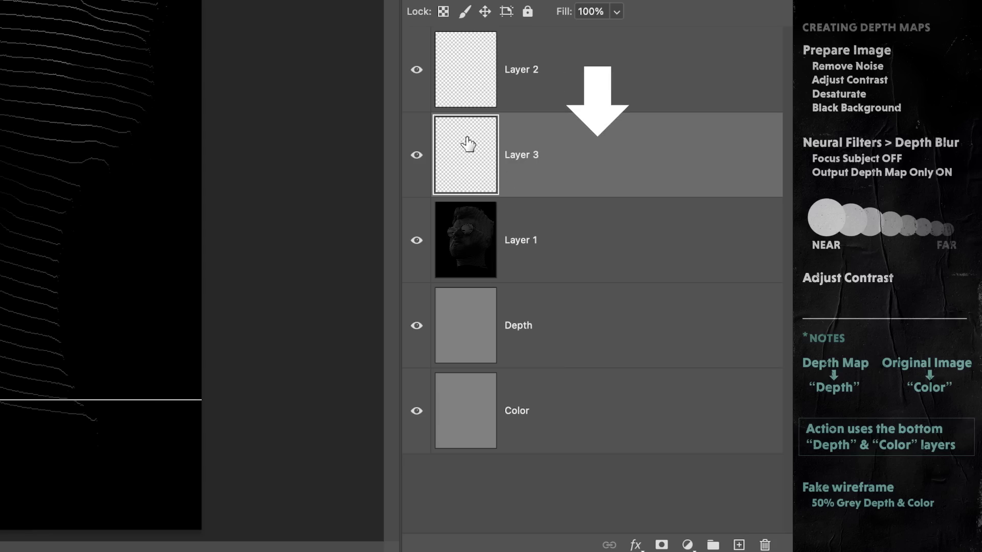
left_click(466, 71)
left_click_drag(460, 453, 464, 88)
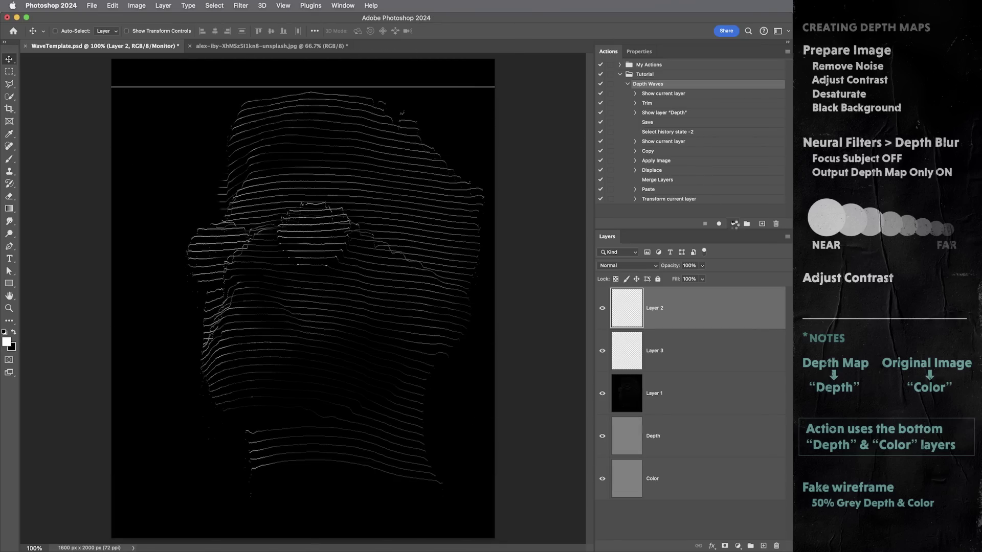
left_click(733, 224)
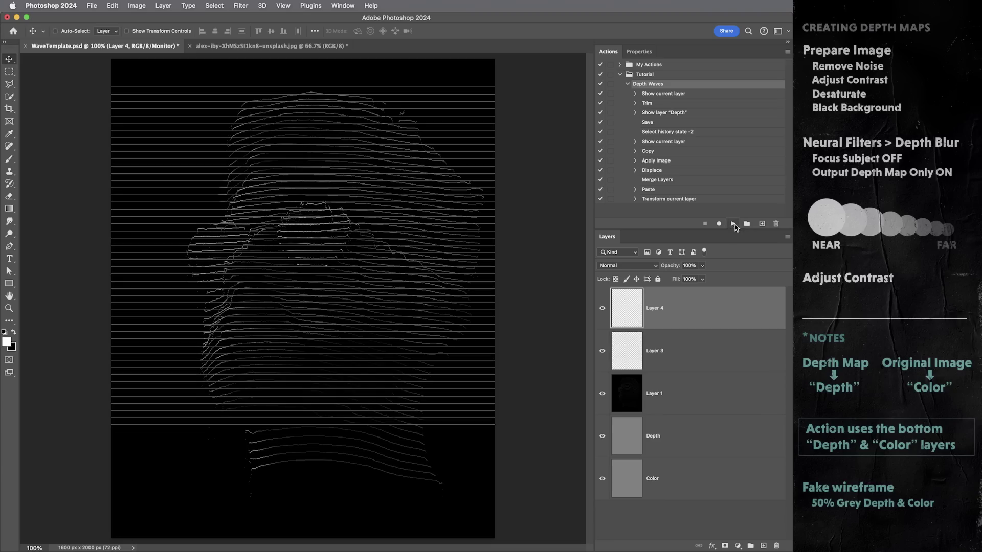
- Set the straight-line Layer 3 to Screen blend mode
left_click(621, 356)
left_click(628, 266)
left_click(625, 352)
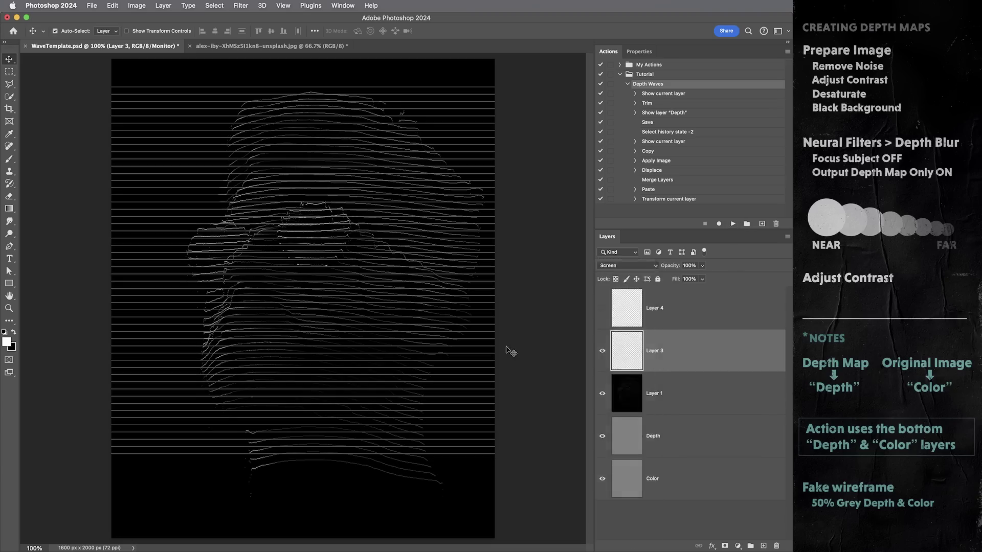
- Warp the lines with the Arch preset into a gentle downward curve
key("super+t")
left_click(441, 31)
left_click(230, 31)
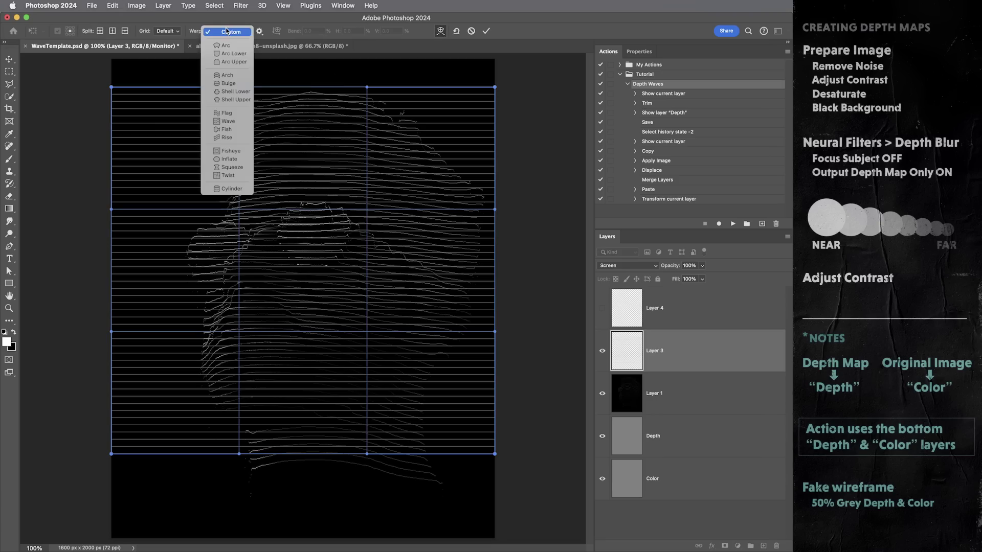
left_click(237, 76)
key("super+minus")
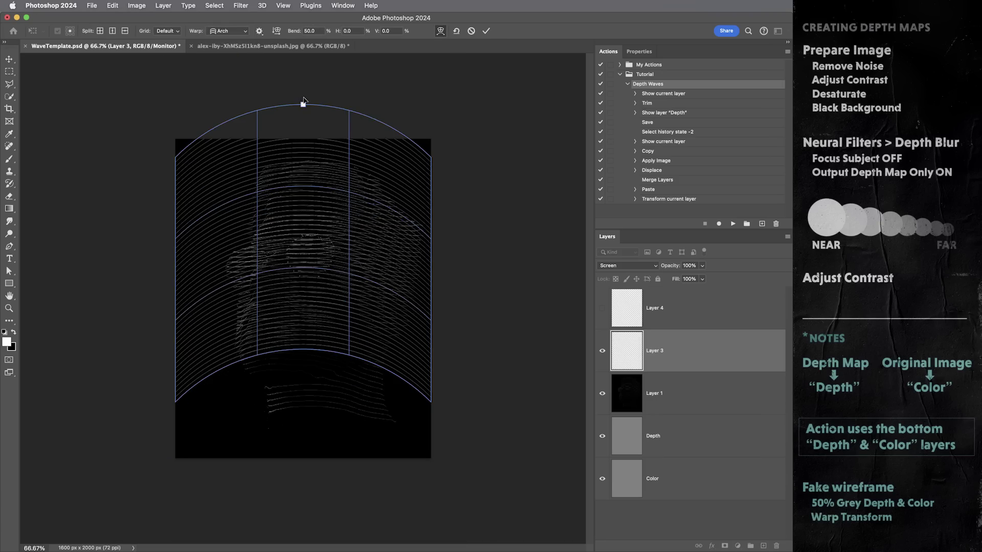
left_click_drag(303, 103, 309, 171)
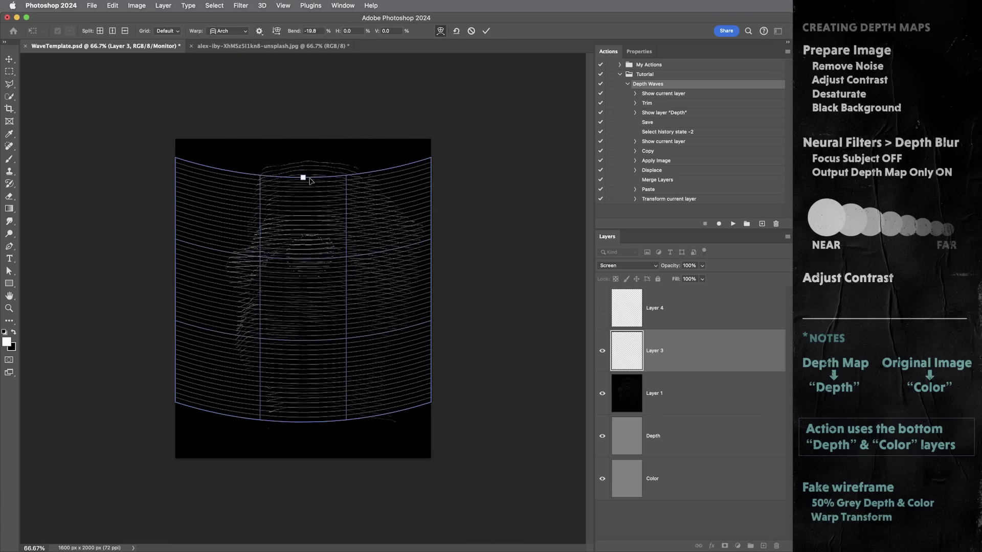
key("super+plus")
- Rotate and skew the lines to match the head's tilt and commit the transform
left_click(440, 31)
left_click_drag(474, 85, 484, 93)
left_click_drag(104, 502, 184, 523)
left_click_drag(147, 290, 169, 281)
left_click_drag(508, 301, 522, 292)
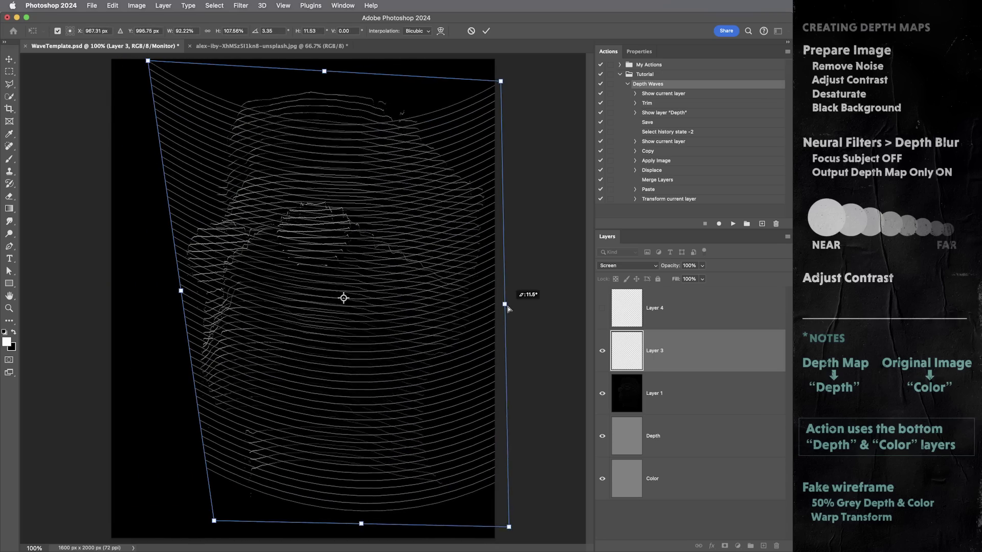
left_click_drag(518, 527, 503, 295)
key("Return")
- Paint black with the Brush to hide the lines down the left side
key("b")
key("x")
mouse_move(217, 105)
left_mouse_down()
mouse_move(173, 265)
mouse_move(233, 446)
mouse_move(482, 329)
mouse_move(431, 125)
mouse_move(464, 396)
left_mouse_up()
key("alt+bracketleft")
key("bracketright")
- Lower Layer 3's opacity to 41% and marquee-select the area around the head
key("alt+bracketright")
key("v")
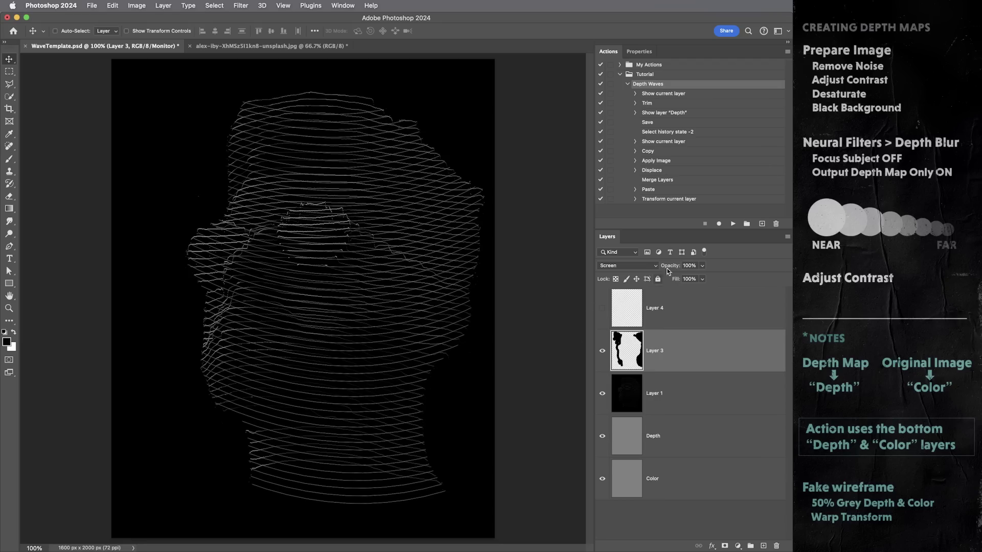
left_click_drag(700, 267, 678, 279)
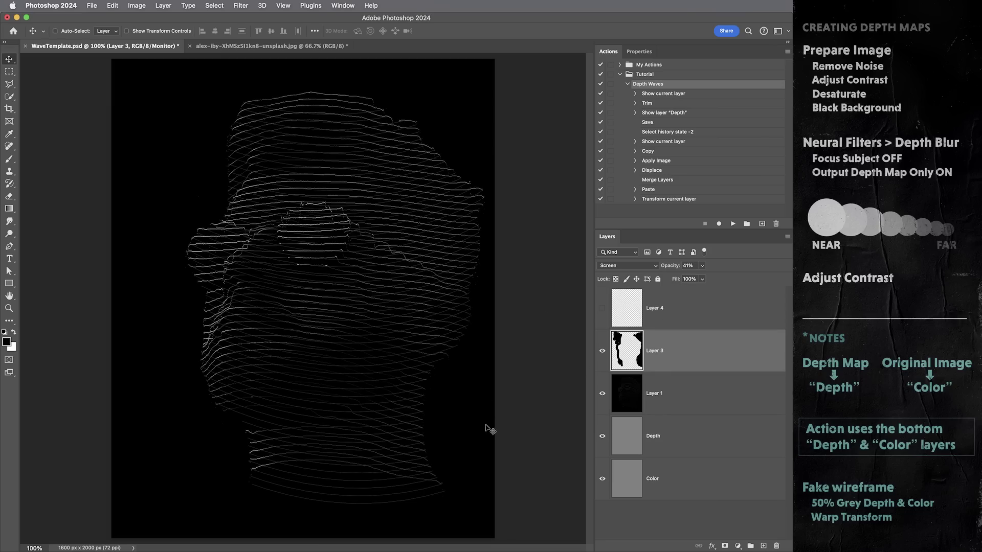
key("m")
left_click_drag(494, 508, 167, 82)
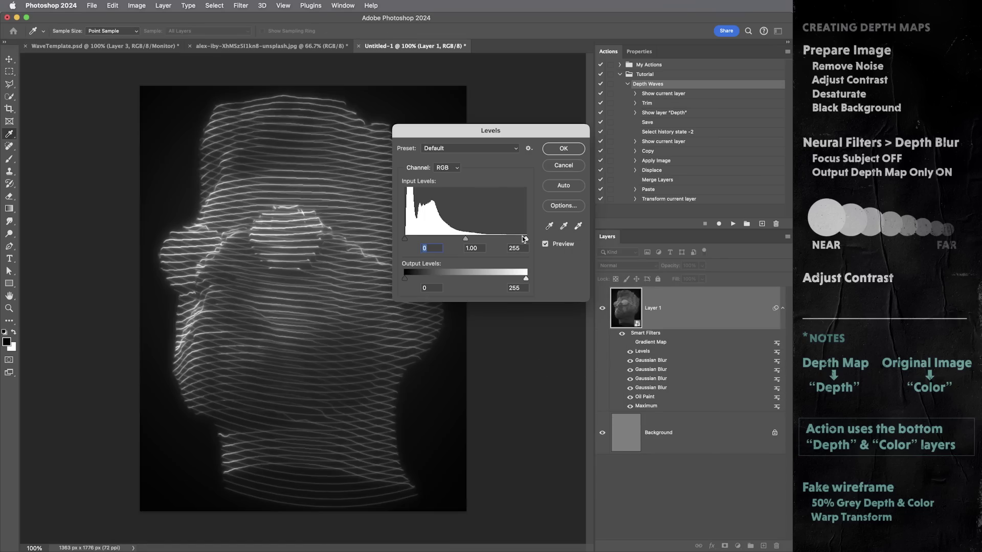
- Brighten the glow with Levels and tint it with a teal GlowColors gradient map preset
left_click_drag(525, 238, 456, 239)
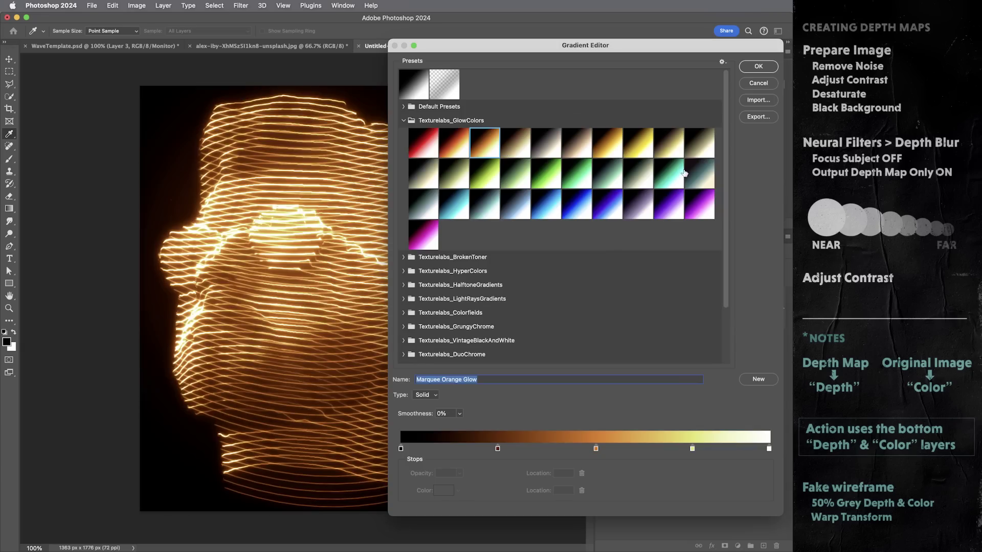
left_click(696, 172)
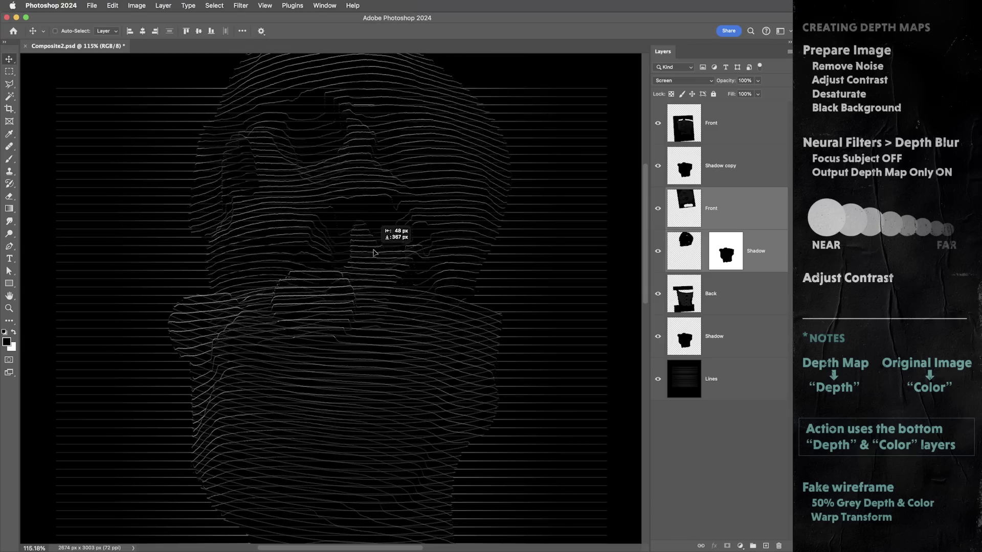
- Nudge the Lines layer and drag a mask gradient blending violet into the left side
left_click_drag(373, 250, 395, 232)
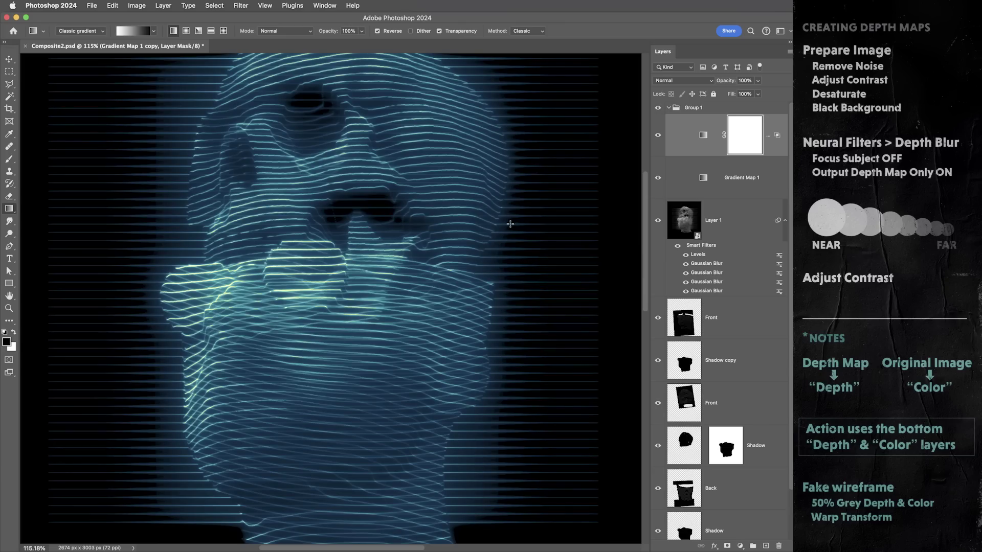
left_click_drag(509, 224, 152, 212)
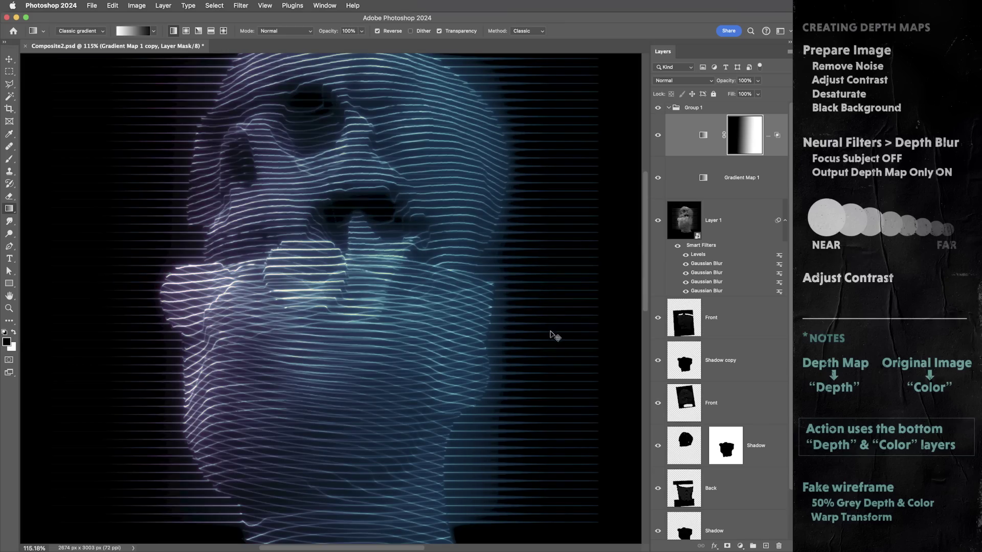